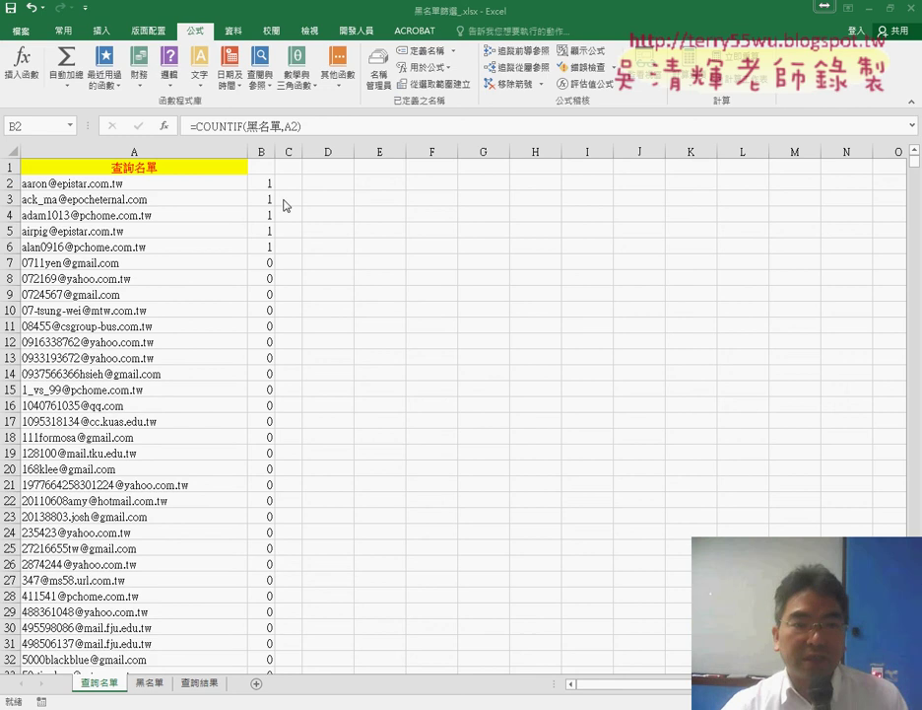
Step: Filter column B to show only value 1, then select the 27 visible e-mails from A2 down
left_click(261, 169)
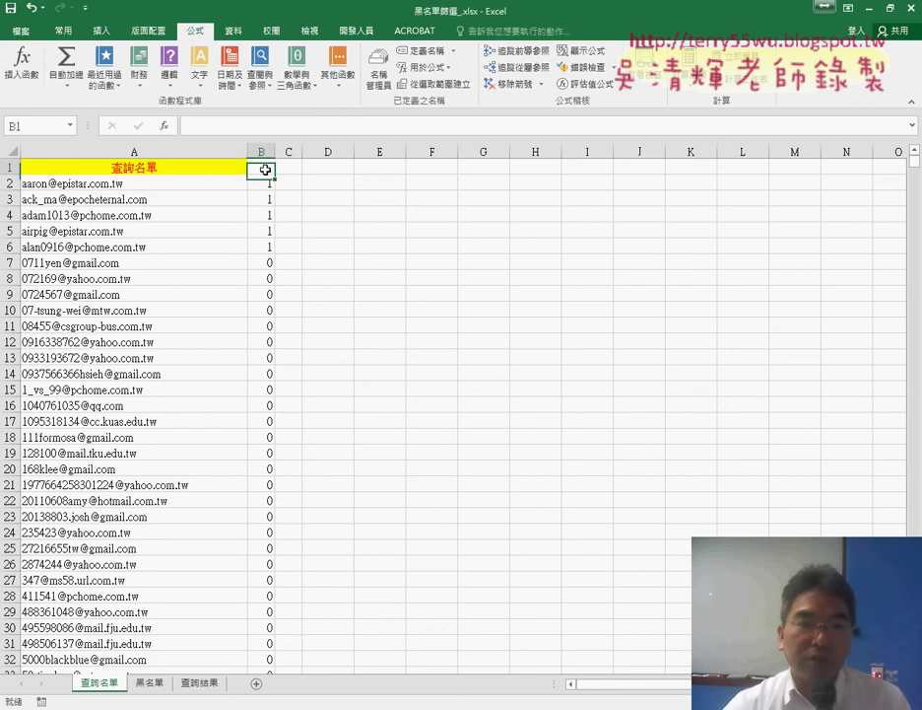
left_click(235, 32)
left_click(446, 61)
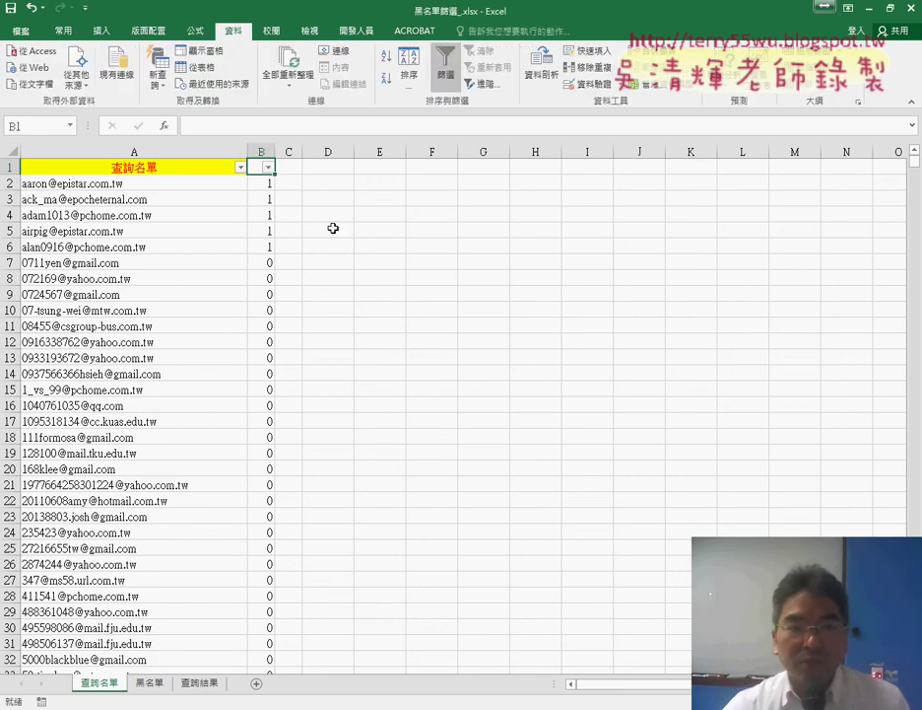
left_click(268, 168)
left_click(125, 307)
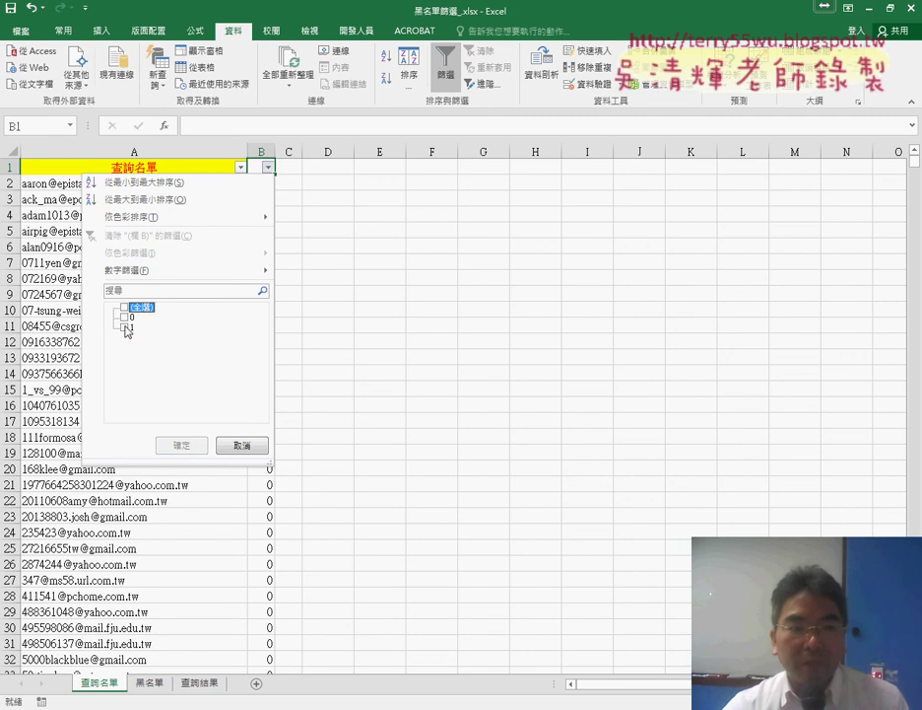
left_click(126, 327)
left_click(182, 445)
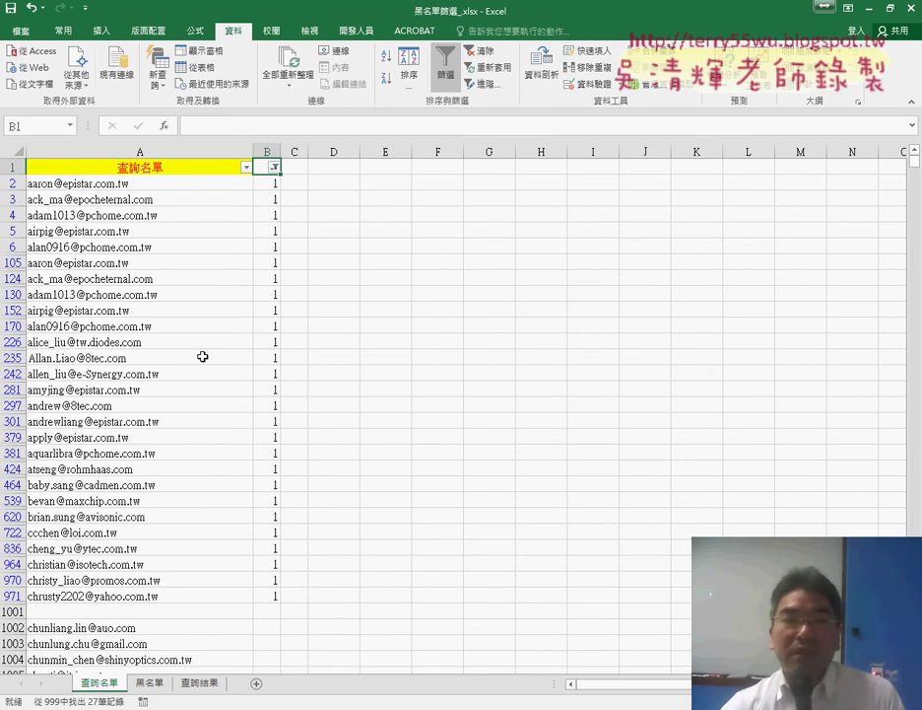
left_click(165, 184)
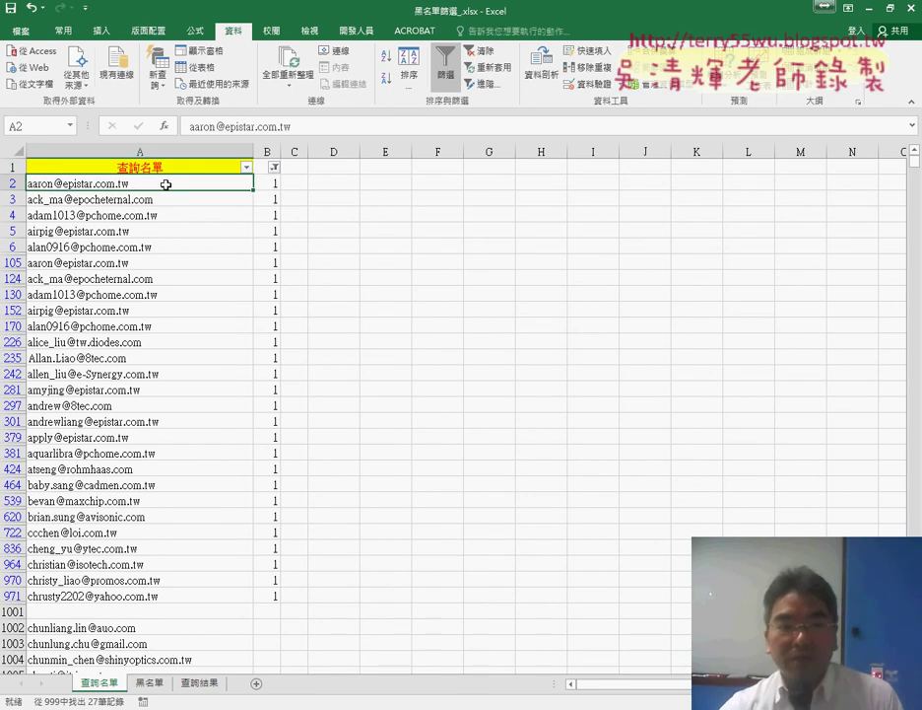
key("ctrl+shift+Down")
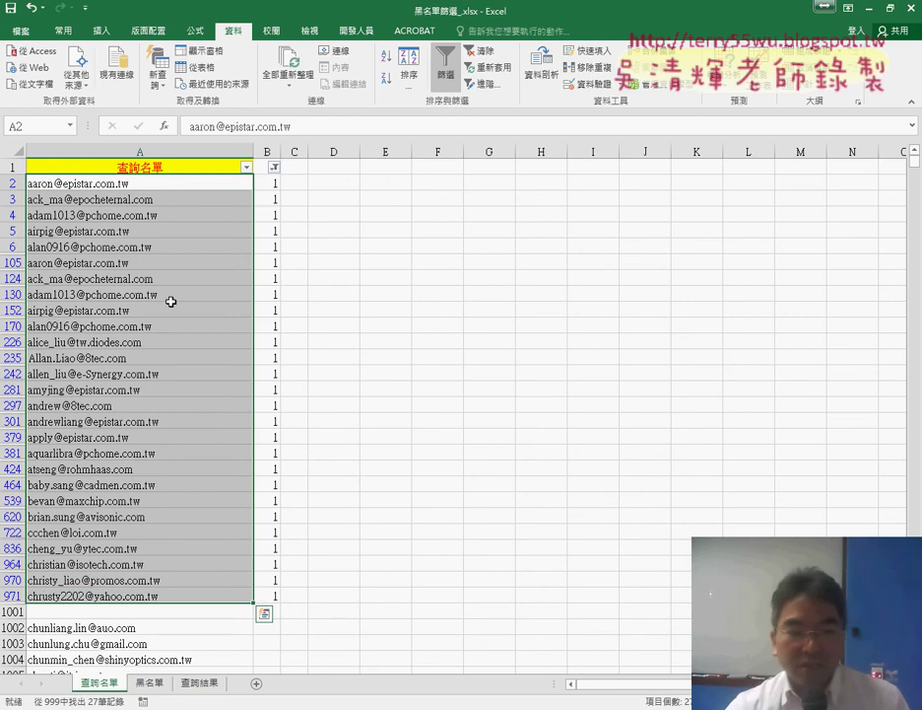
Step: After a glance at the 查詢結果 sheet, fill the selected e-mail cells with yellow
left_click(204, 682)
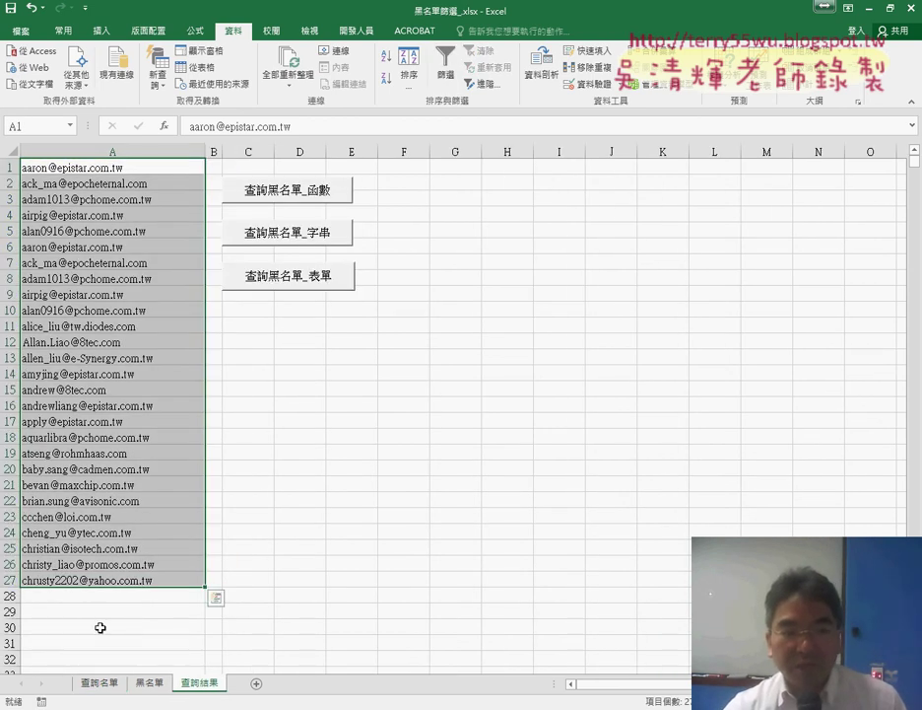
left_click(101, 683)
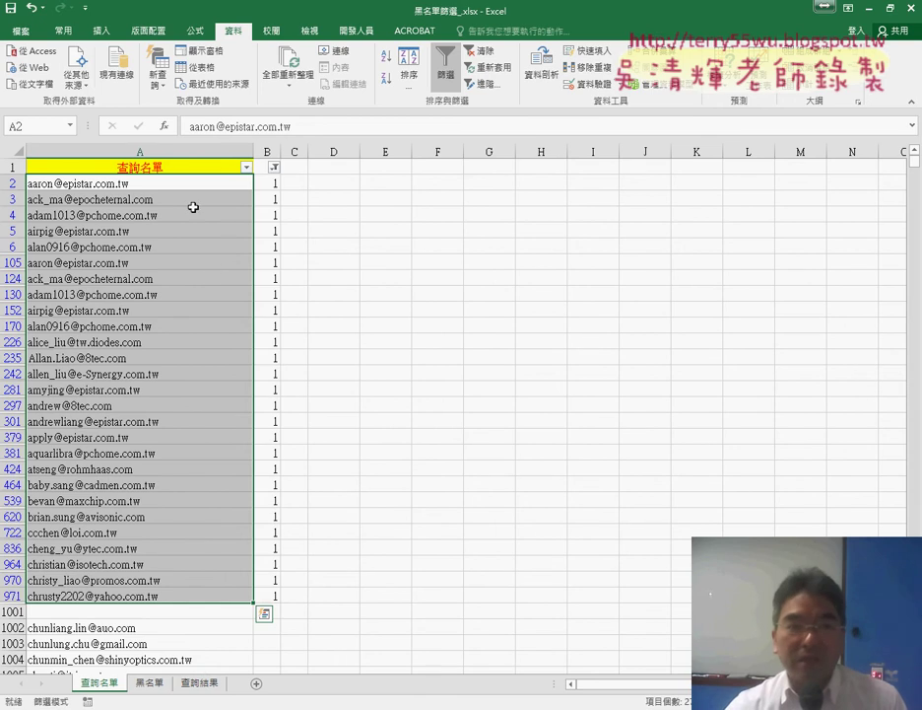
left_click(67, 33)
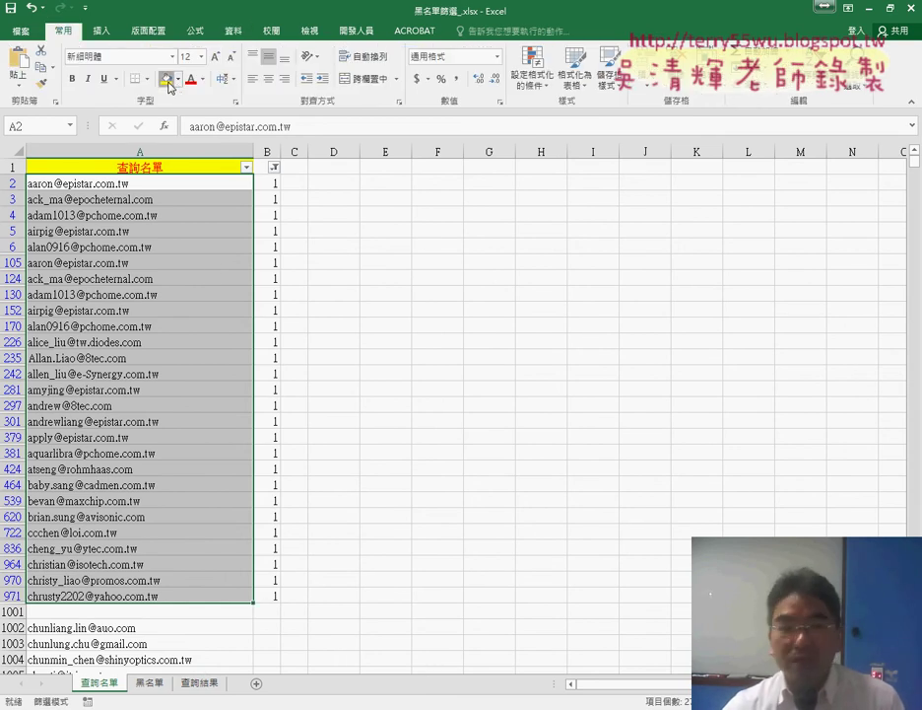
left_click(168, 82)
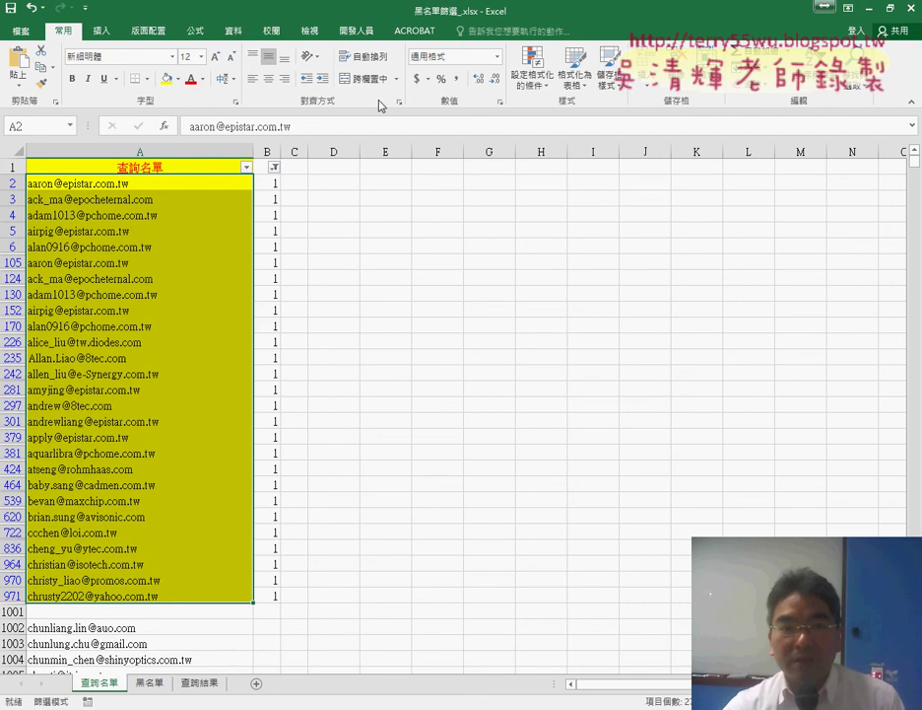
scroll(164, 32, "down", 3)
scroll(187, 33, "down", 1)
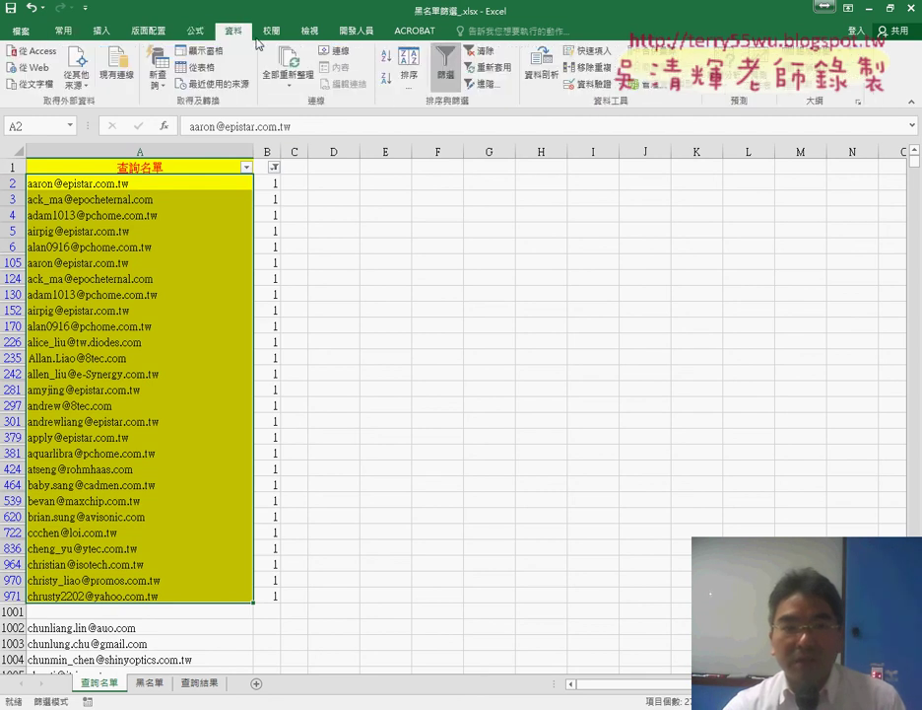
Step: Turn off the filter so all rows show, then delete the 1/0 helper column B
left_click(443, 83)
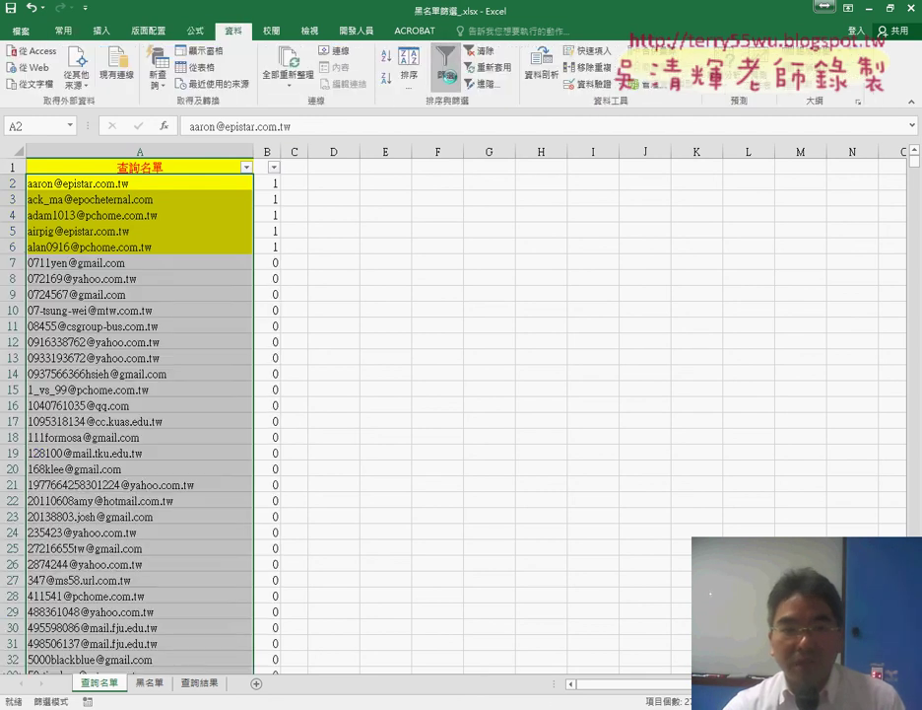
left_click(333, 245)
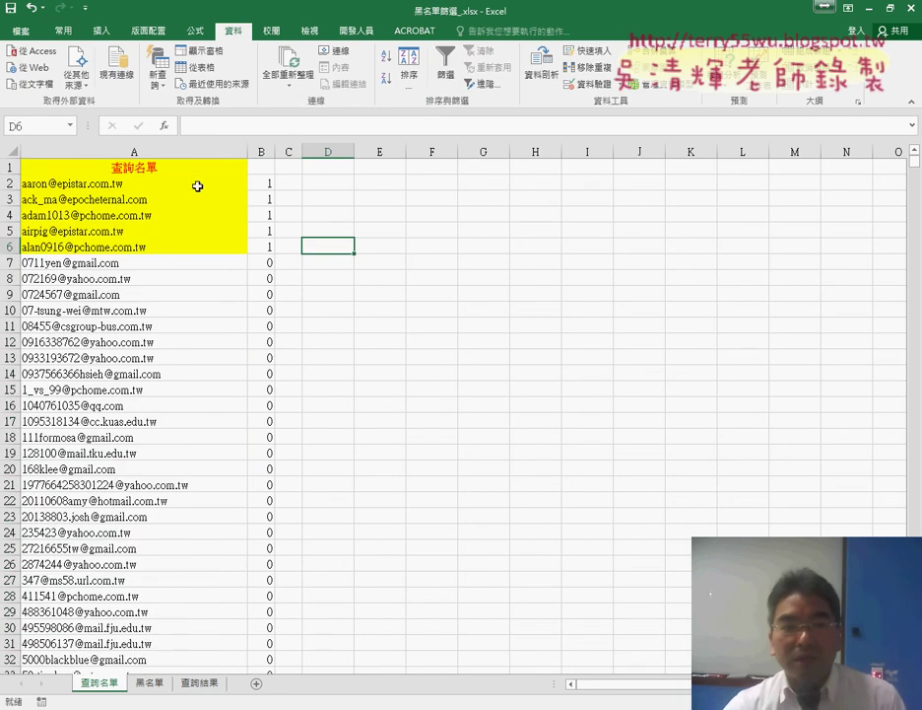
left_click(261, 151)
right_click(268, 248)
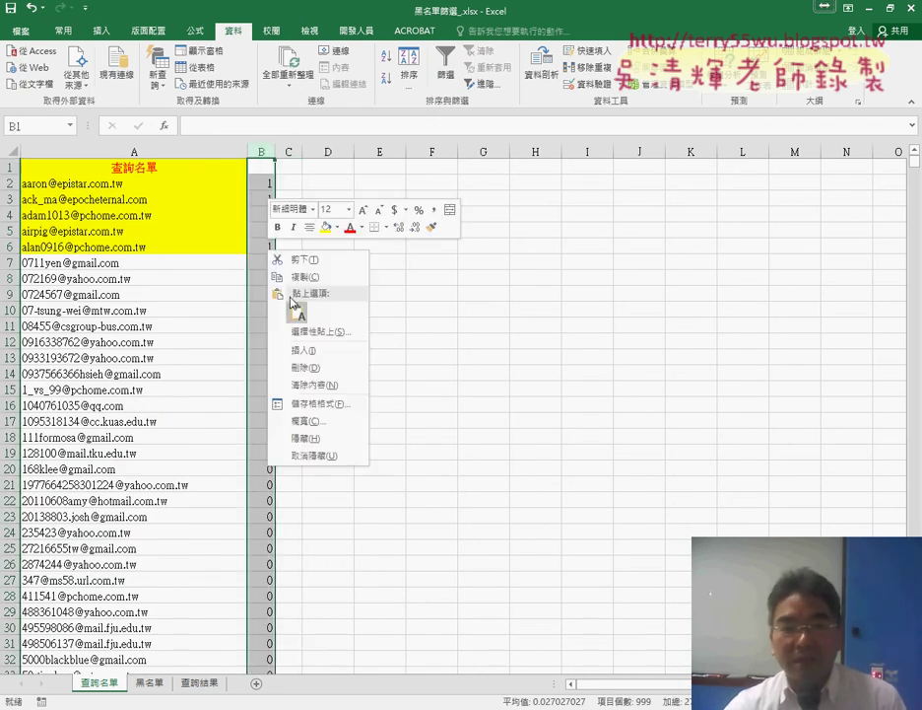
left_click(311, 372)
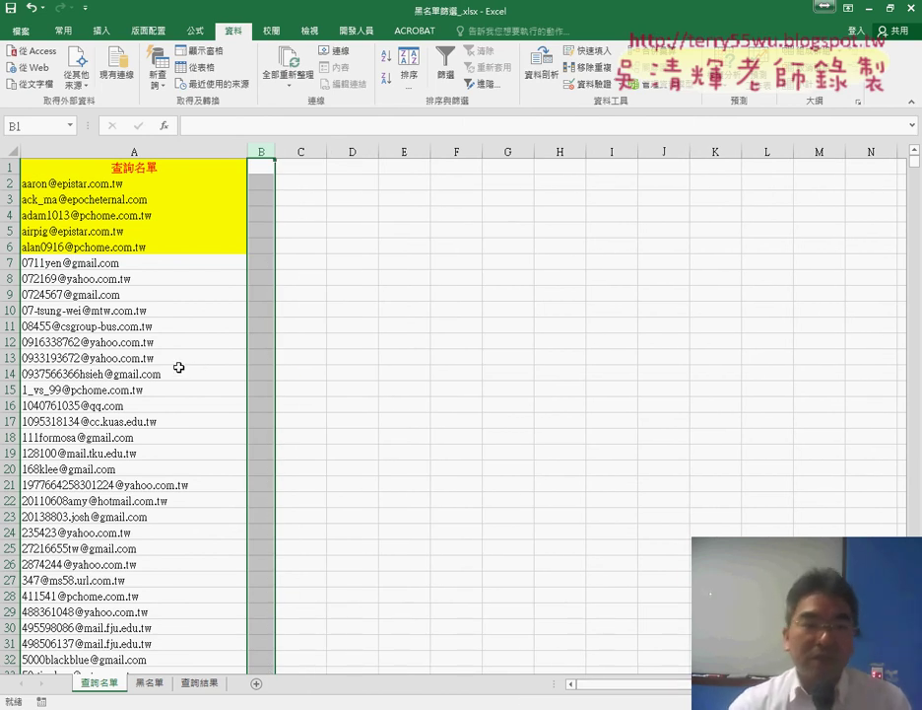
scroll(179, 366, "down", 11)
scroll(178, 366, "down", 6)
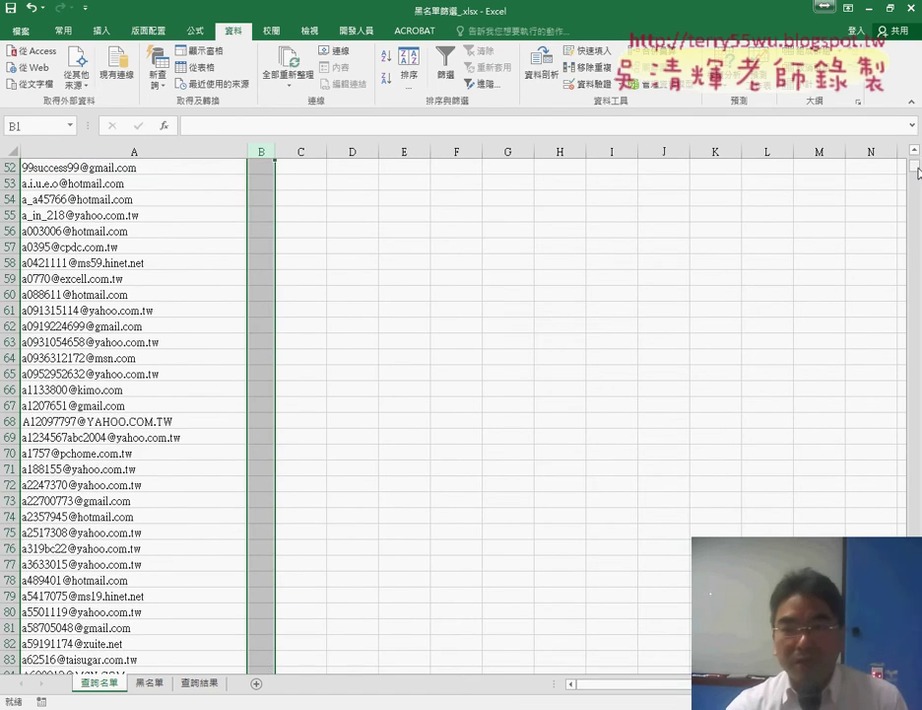
left_click_drag(917, 172, 917, 203)
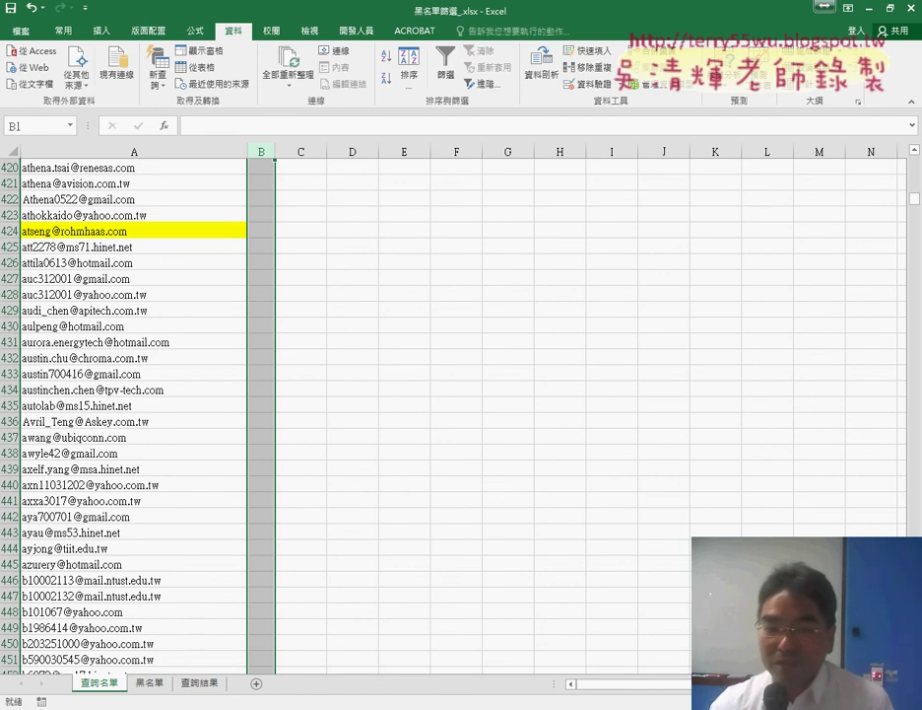
Step: In Chrome, bring up the 參考解答 Google Doc and scroll down to its VBA code
left_click(128, 663)
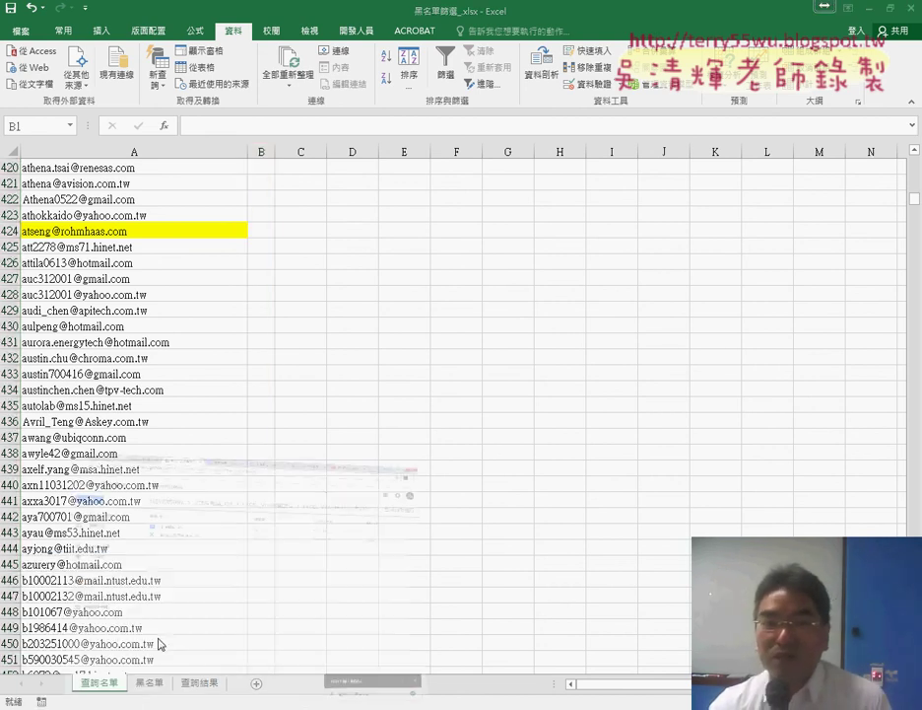
left_click(389, 10)
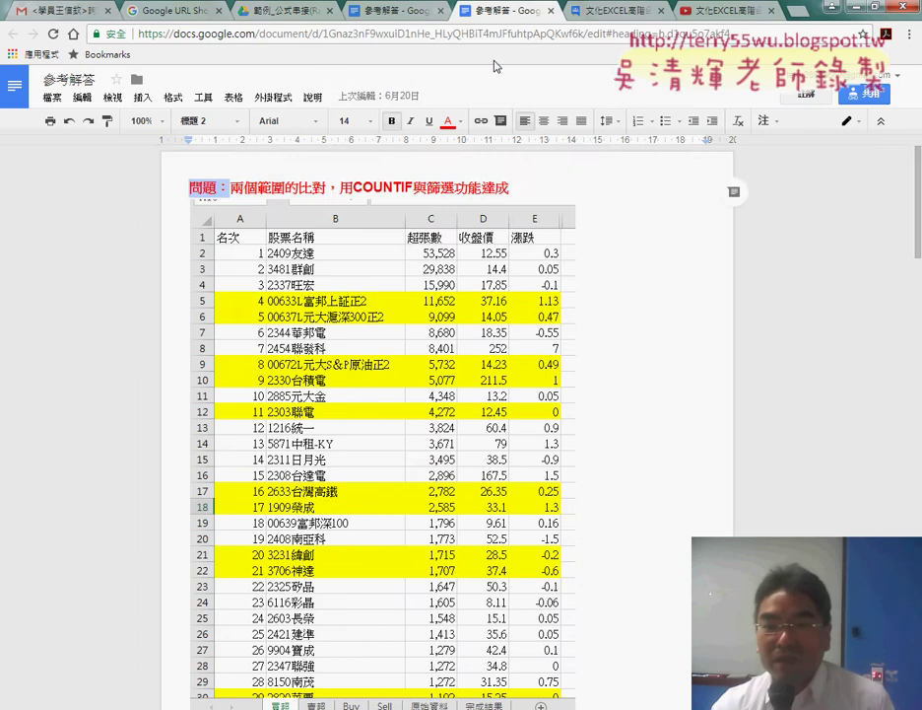
scroll(594, 340, "down", 5)
scroll(596, 340, "down", 5)
scroll(596, 340, "down", 5)
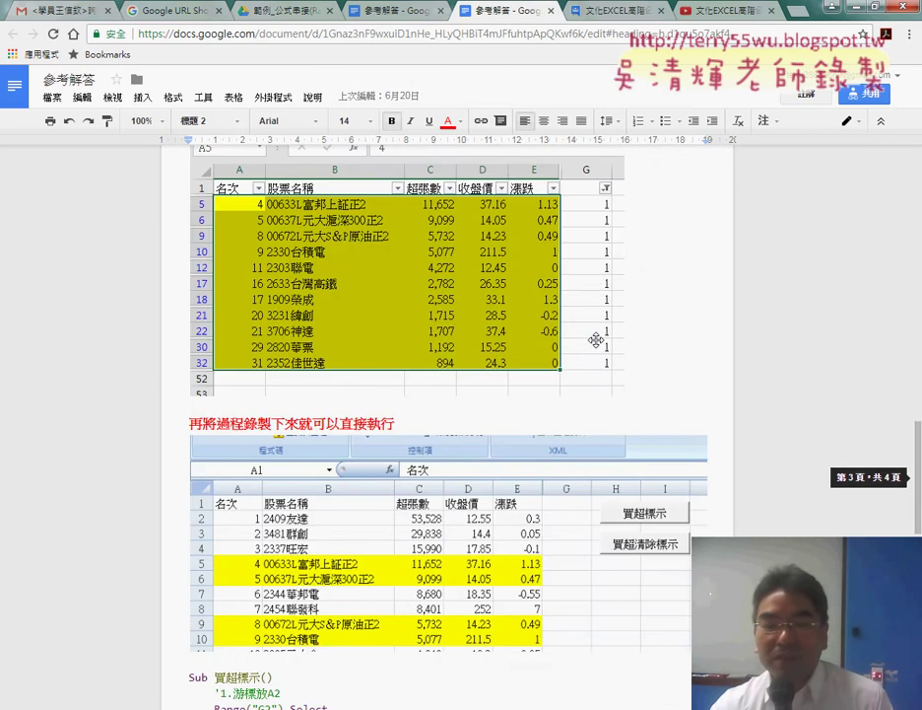
scroll(597, 340, "down", 5)
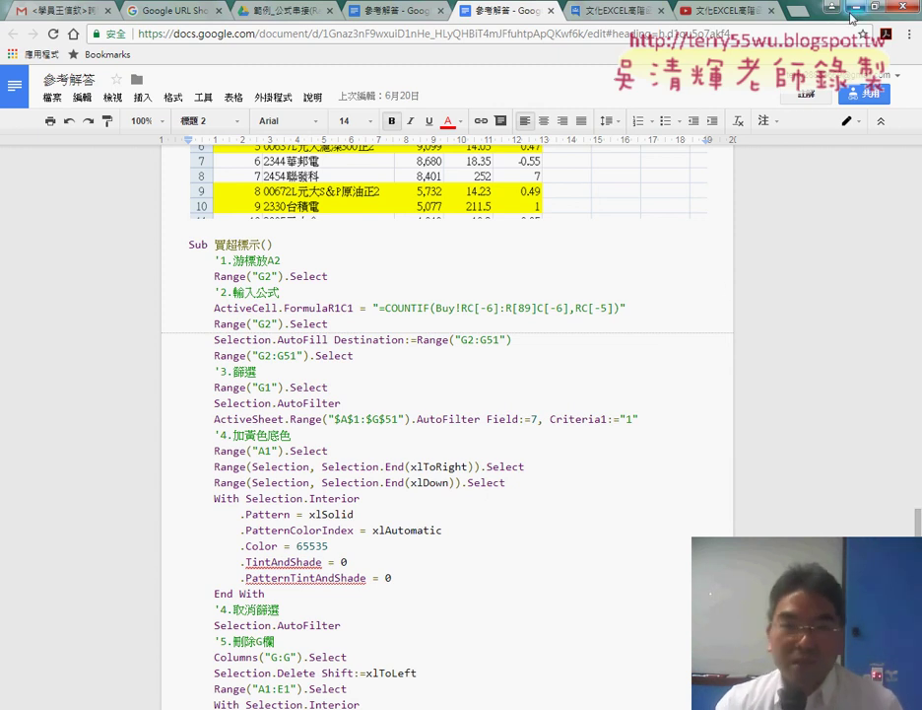
Step: In Google Drive, navigate into 01_入門 and mark the 範例_公式串接(Range的Address屬性) folder
left_click(264, 11)
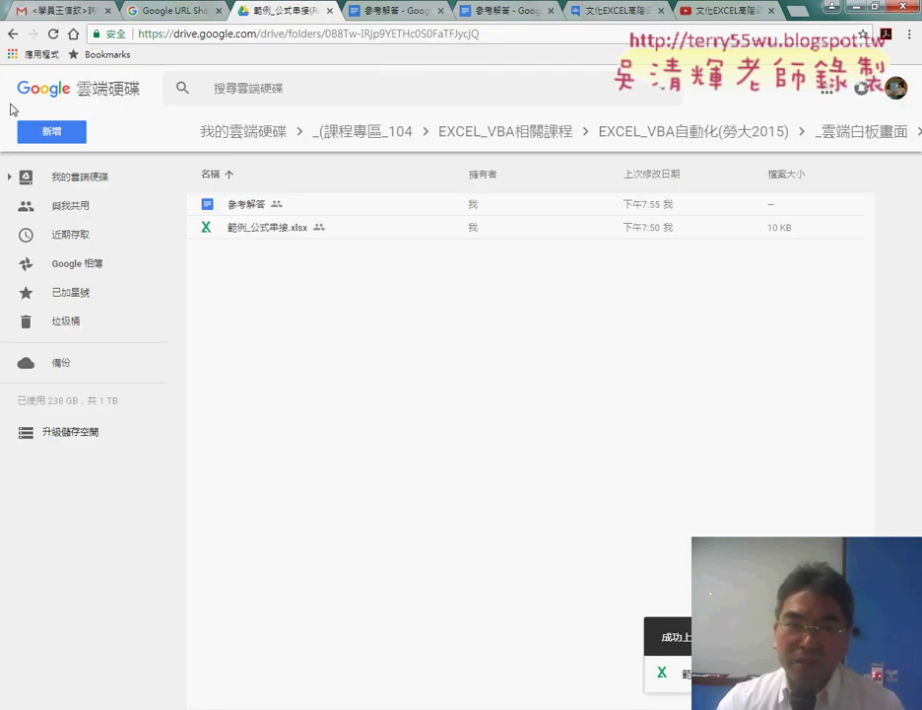
left_click(12, 33)
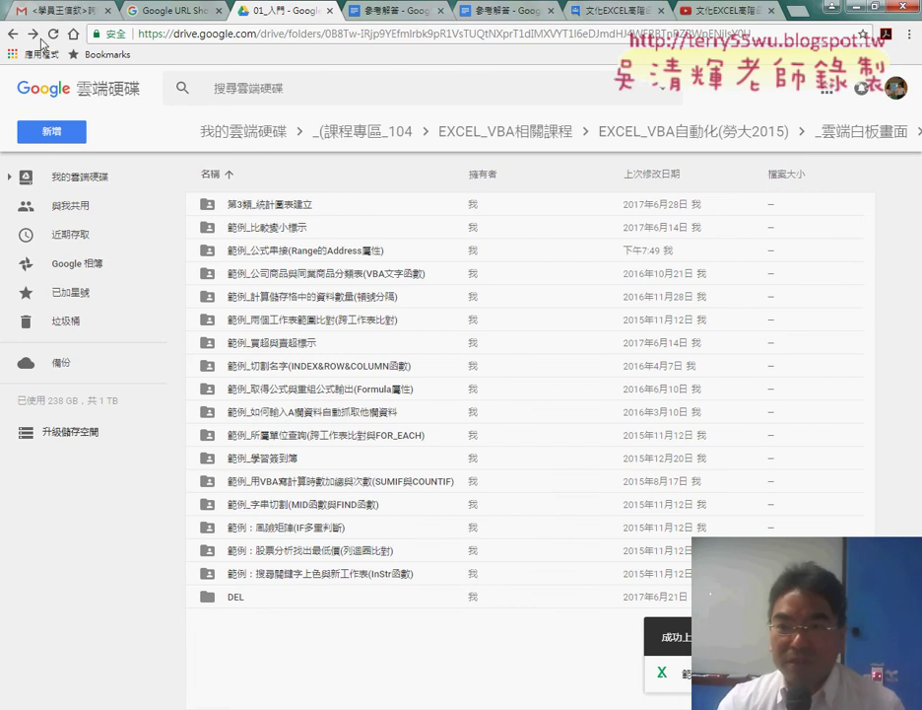
left_click(853, 132)
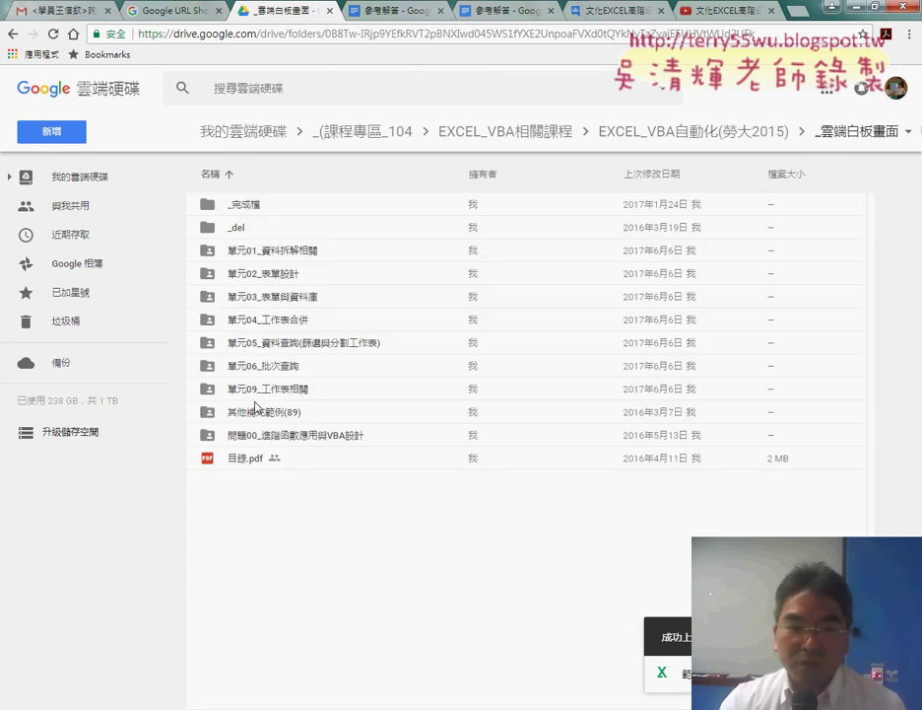
left_click(297, 419)
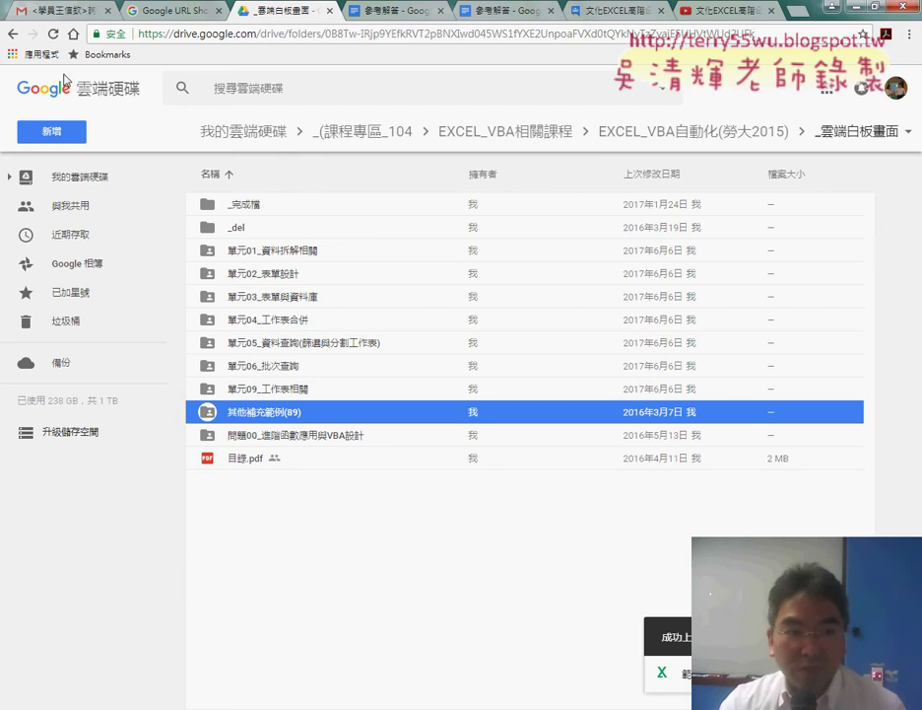
left_click(12, 35)
left_click(12, 34)
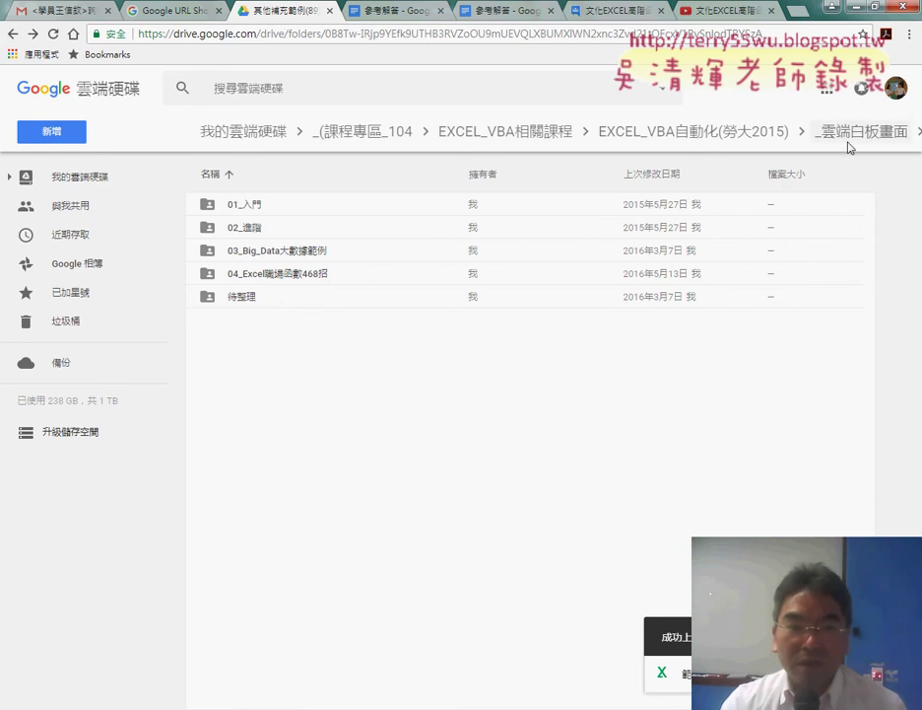
double_click(244, 205)
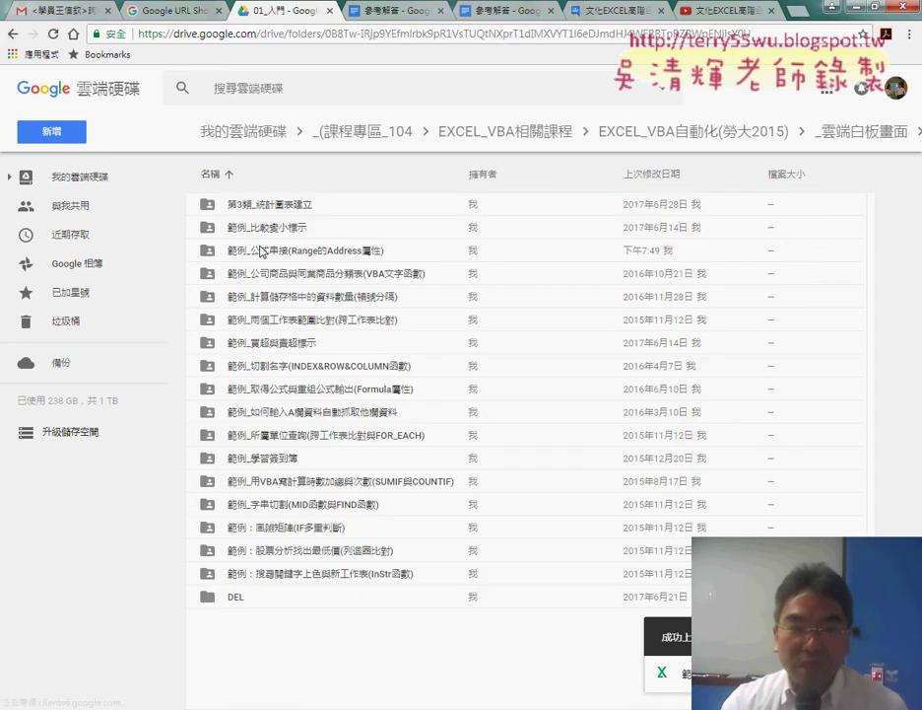
left_click(311, 255)
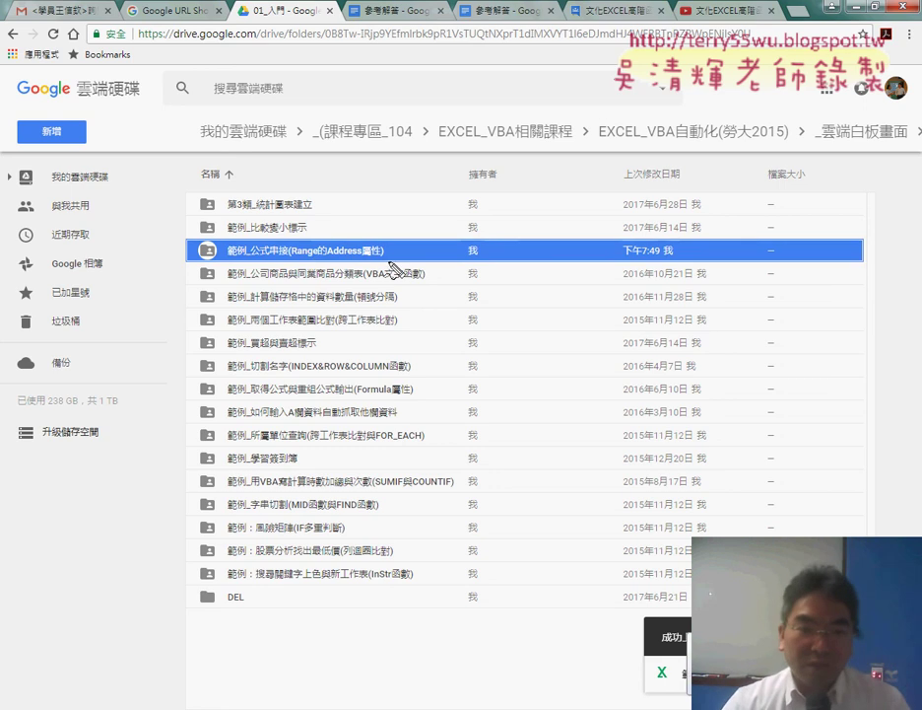
left_click_drag(386, 243, 398, 255)
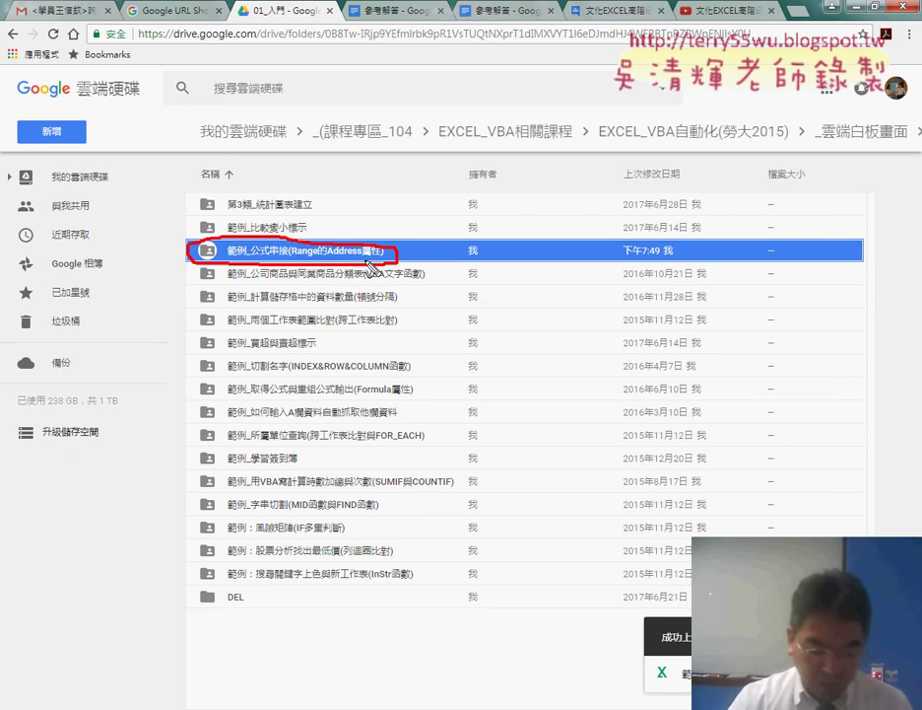
Step: Open that folder, select 範例_公式串接.xlsx, and switch to the workbook's Excel window
key("e")
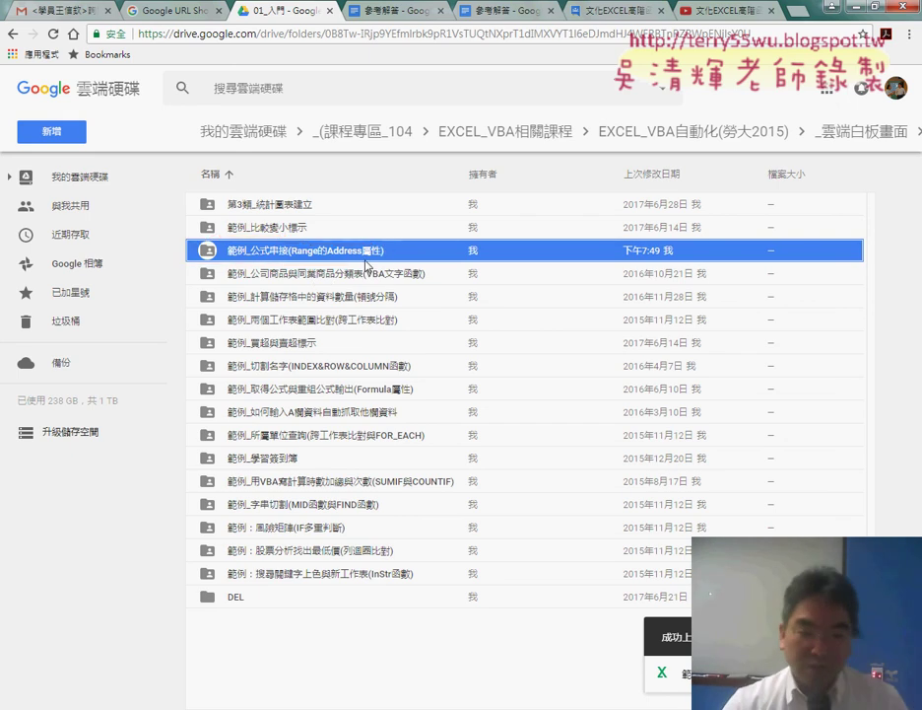
mouse_move(250, 706)
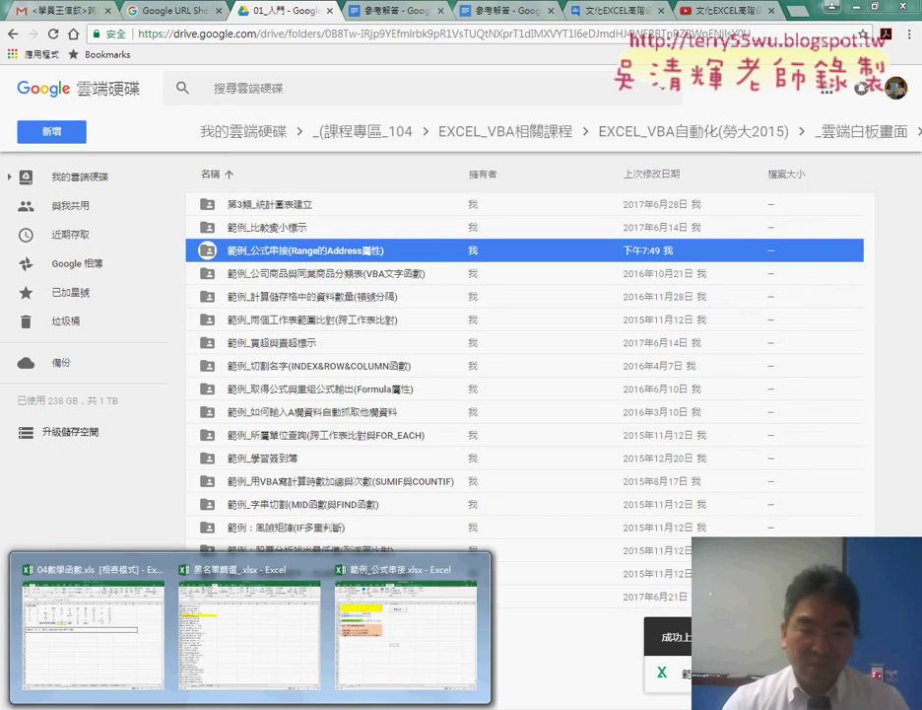
double_click(231, 254)
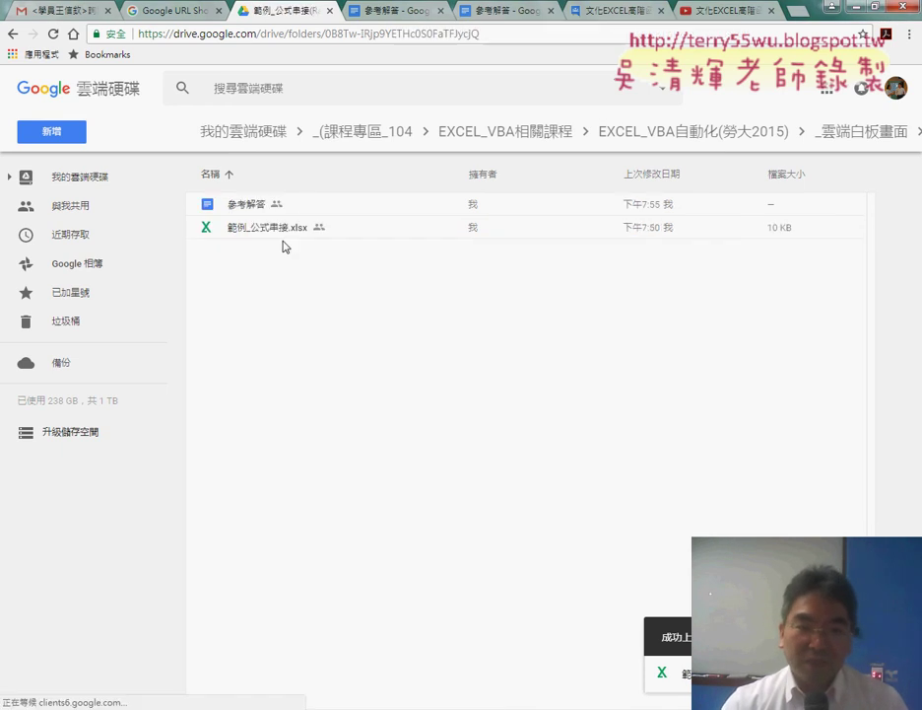
left_click(279, 228)
mouse_move(250, 705)
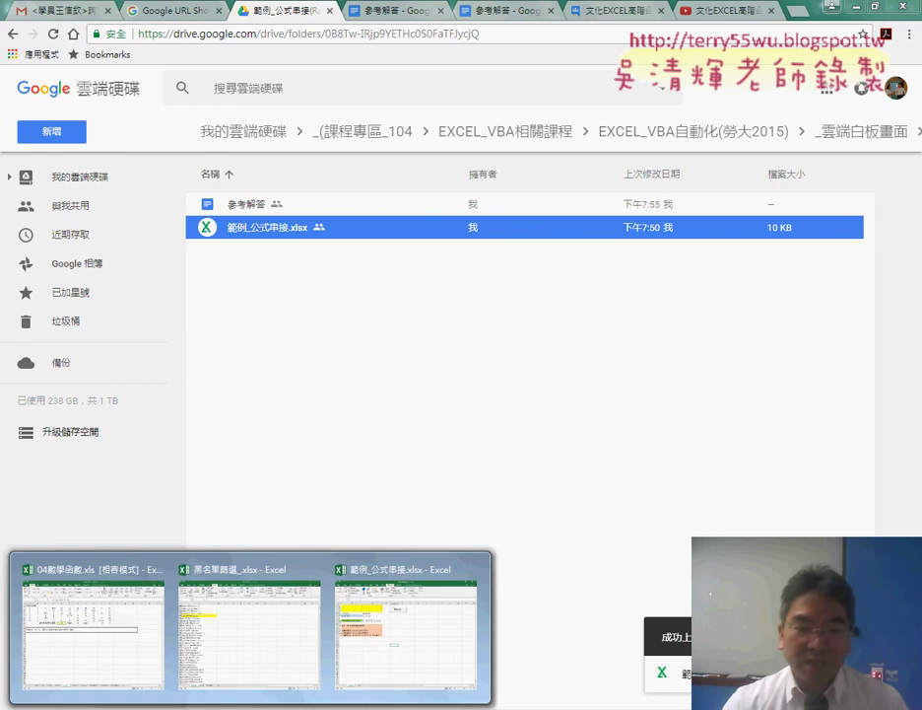
left_click(367, 654)
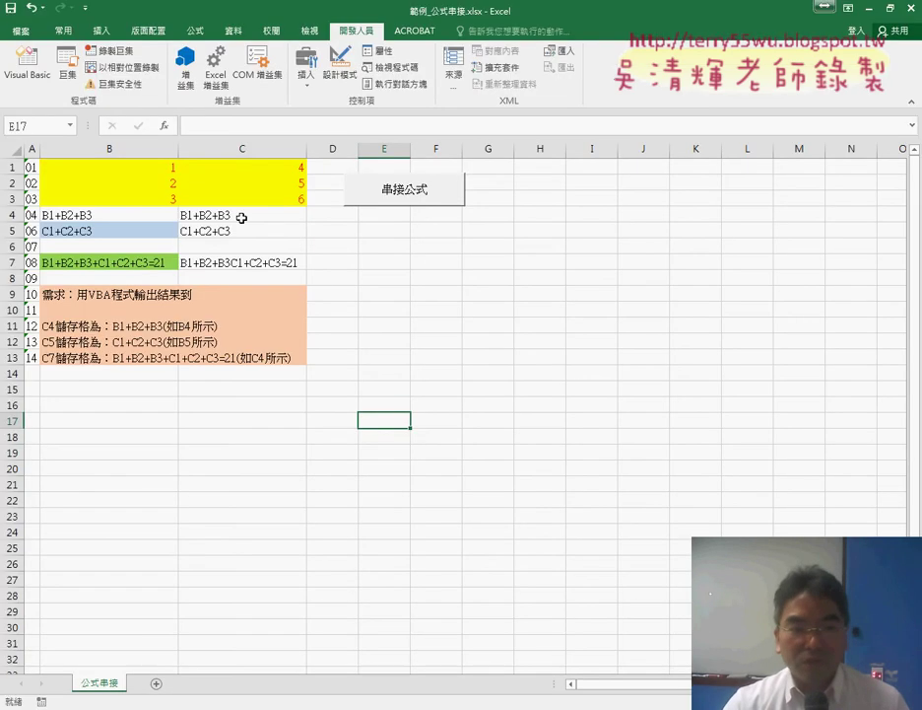
Step: Clear C4:C7, check B4's formula, then run the 串接公式 button and select the refilled results
left_click_drag(240, 217, 240, 262)
key("Delete")
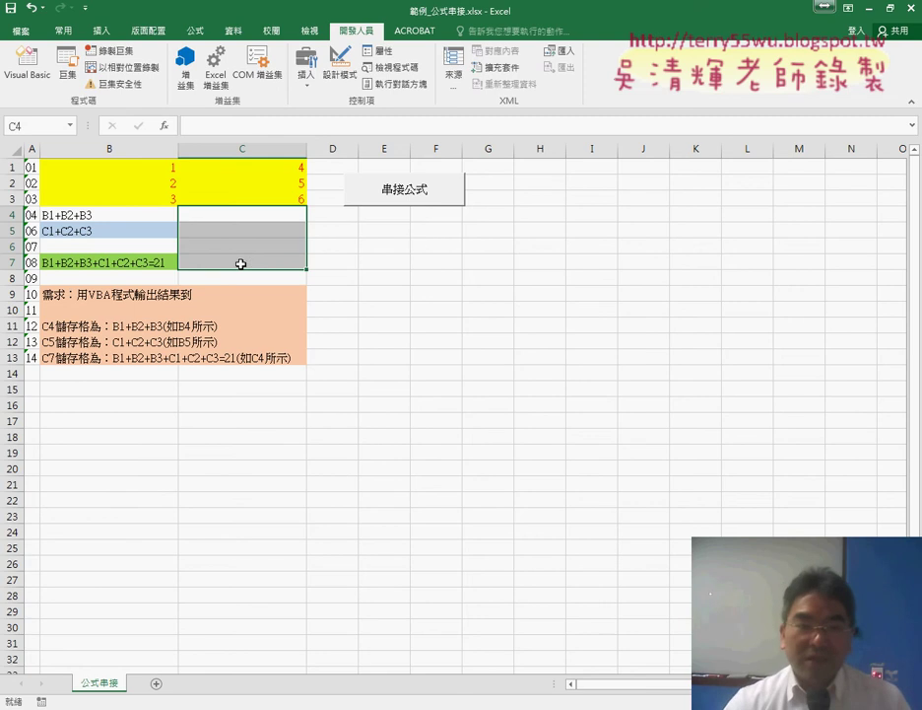
left_click(93, 214)
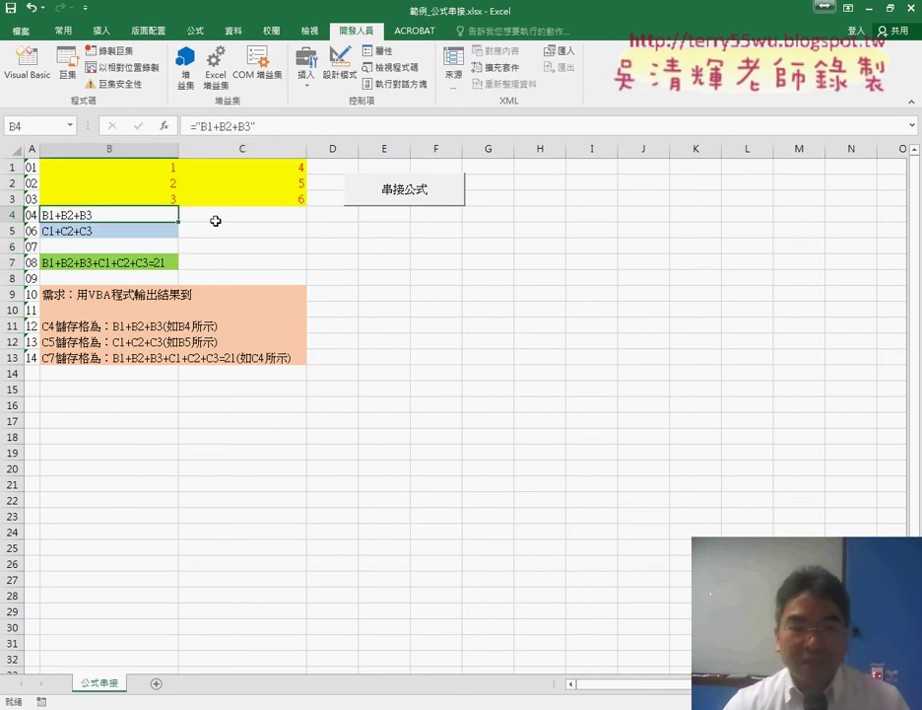
left_click(233, 217)
left_click(227, 230)
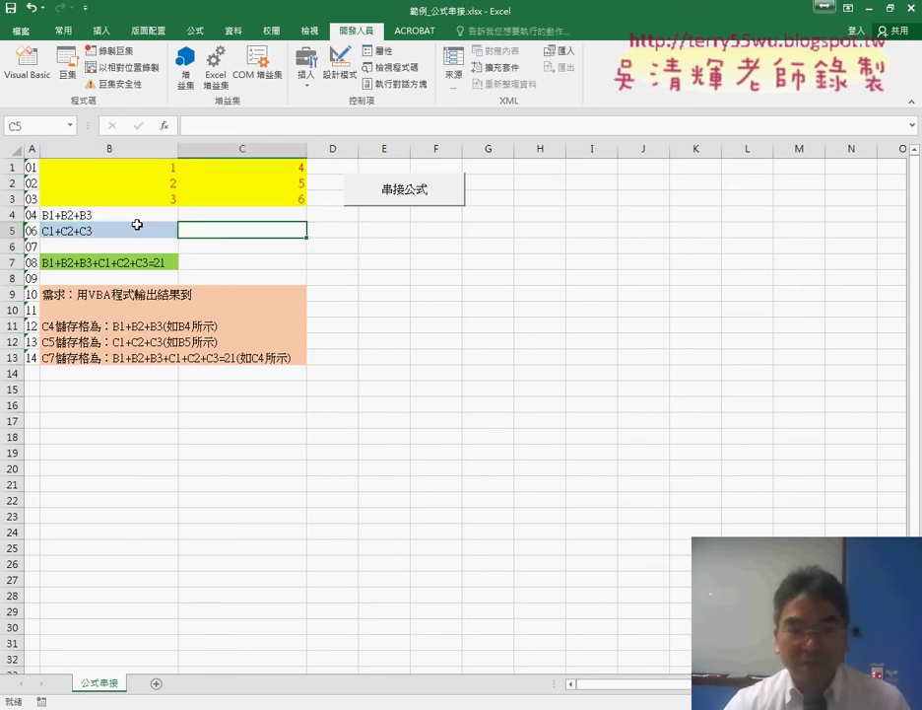
left_click(427, 197)
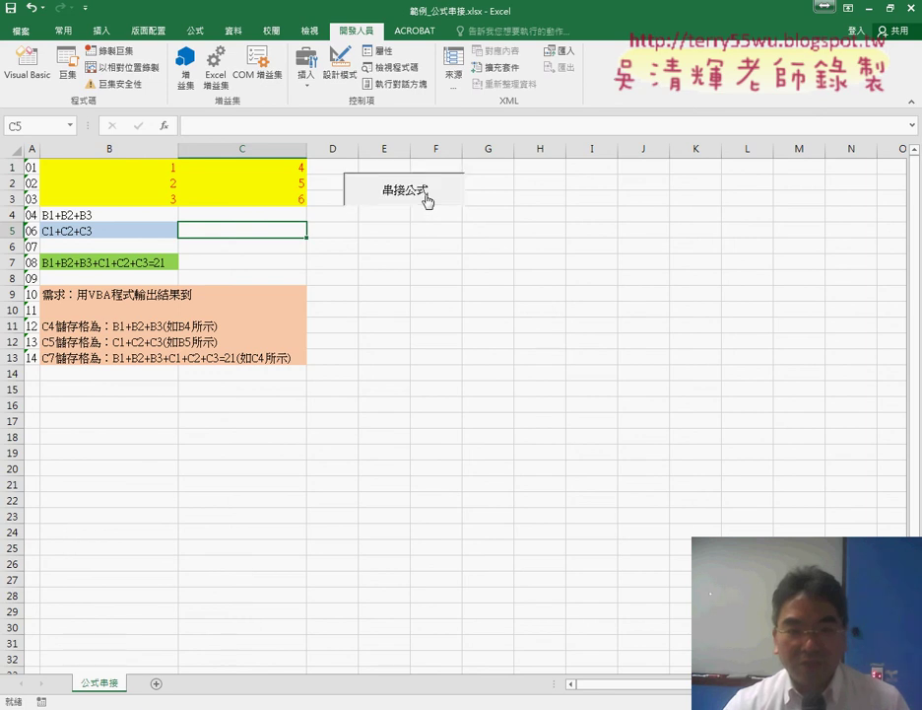
left_click_drag(249, 212, 251, 263)
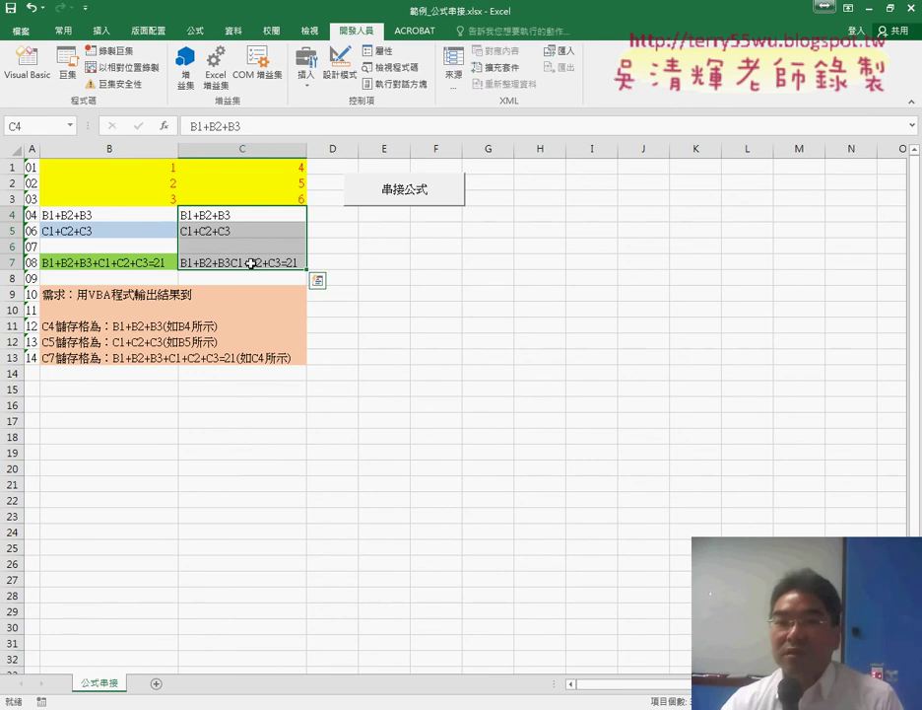
Step: Open the 串接公式 button's assigned macro in the VBA editor and arrange its windows
right_click(408, 198)
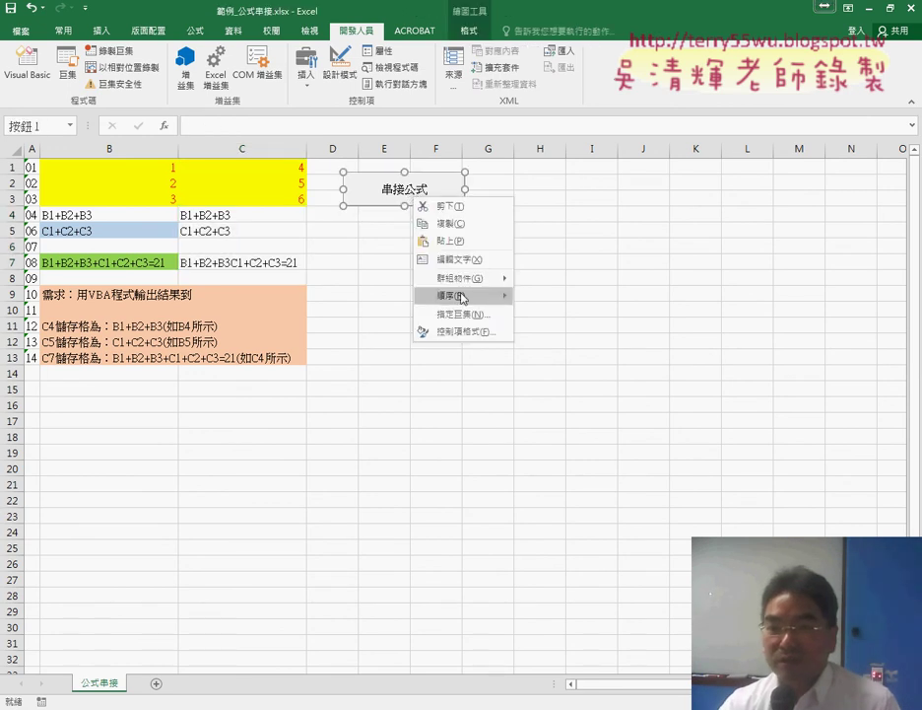
left_click(443, 294)
left_click(577, 208)
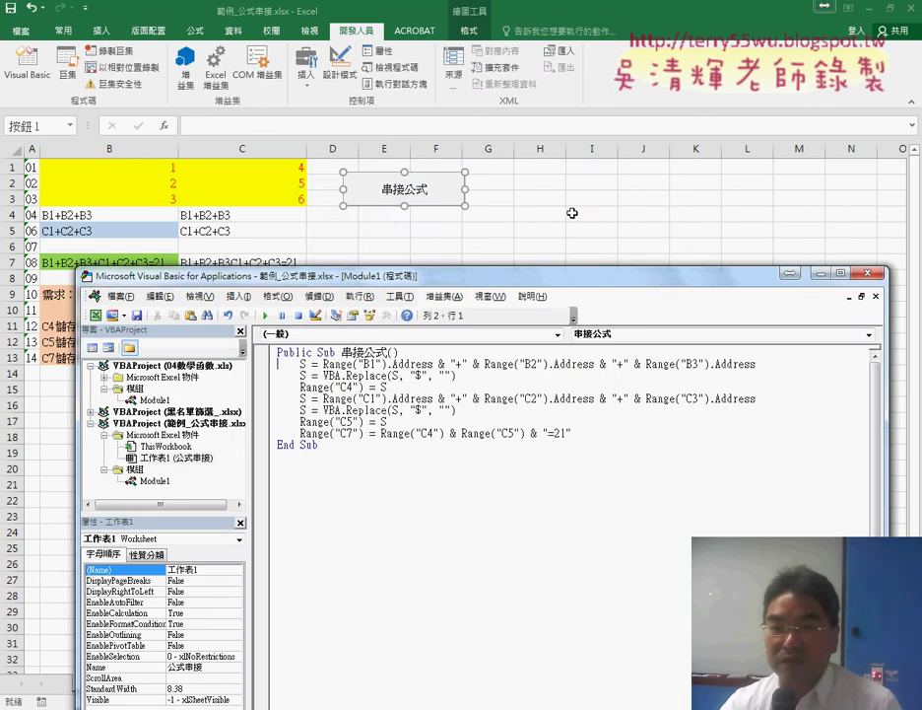
mouse_move(631, 325)
left_mouse_down()
mouse_move(630, 171)
mouse_move(724, 106)
left_mouse_up()
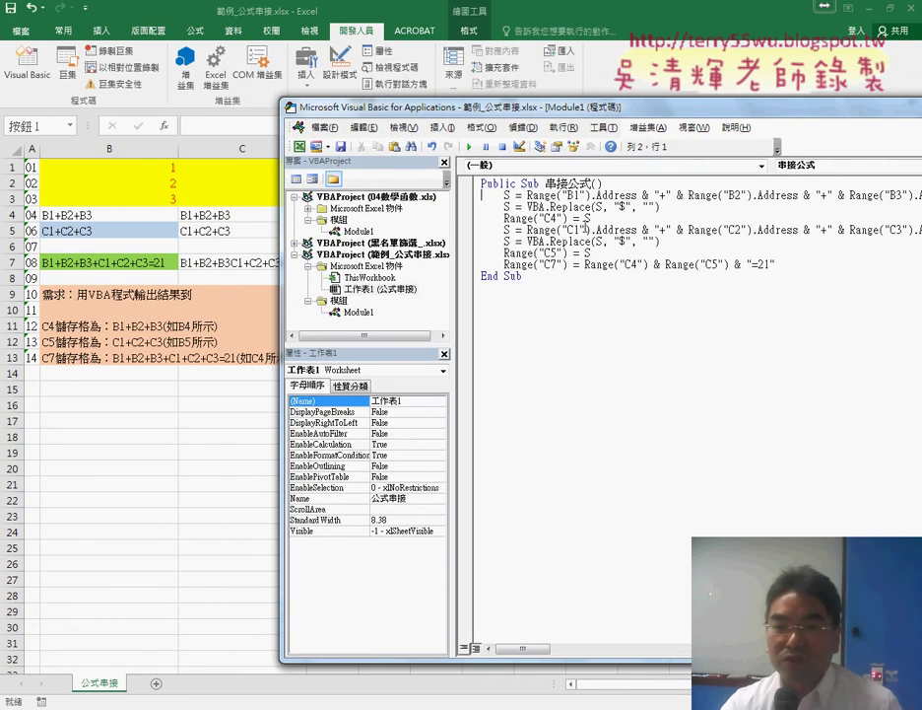
left_click_drag(462, 259, 371, 259)
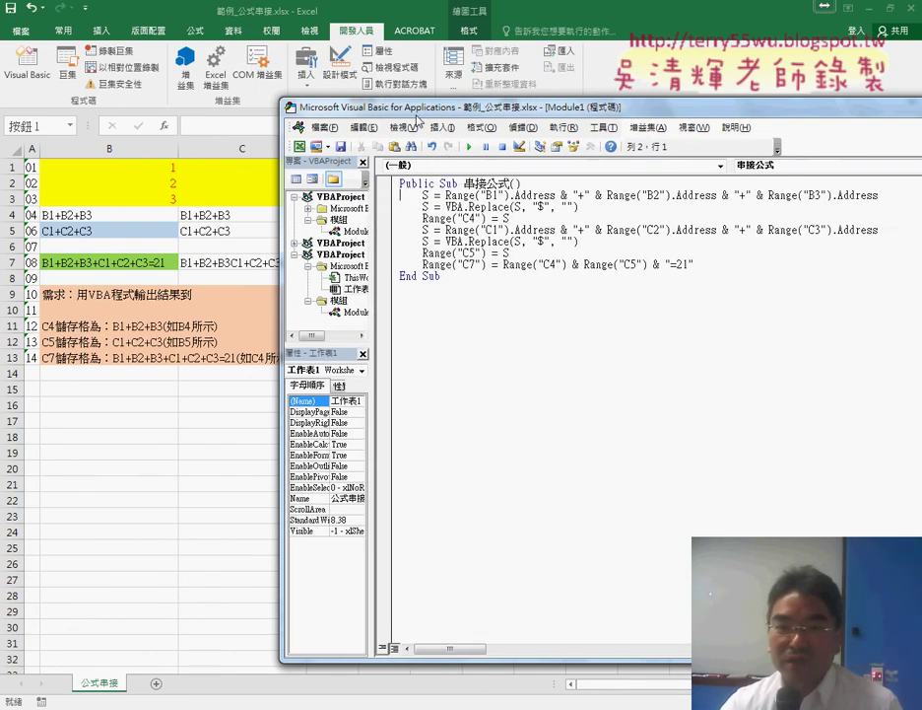
mouse_move(420, 113)
left_mouse_down()
mouse_move(464, 107)
mouse_move(433, 116)
left_mouse_up()
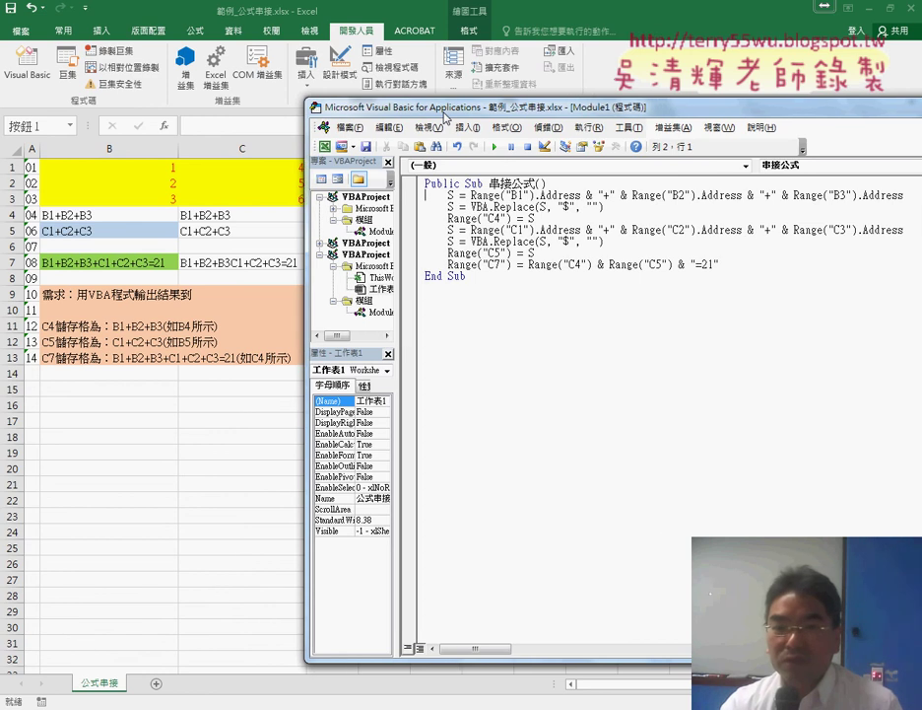
Step: Highlight the 串接公式 macro name and the B1, "+", B2 and B3 parts of the first statement
left_click(483, 184)
double_click(498, 184)
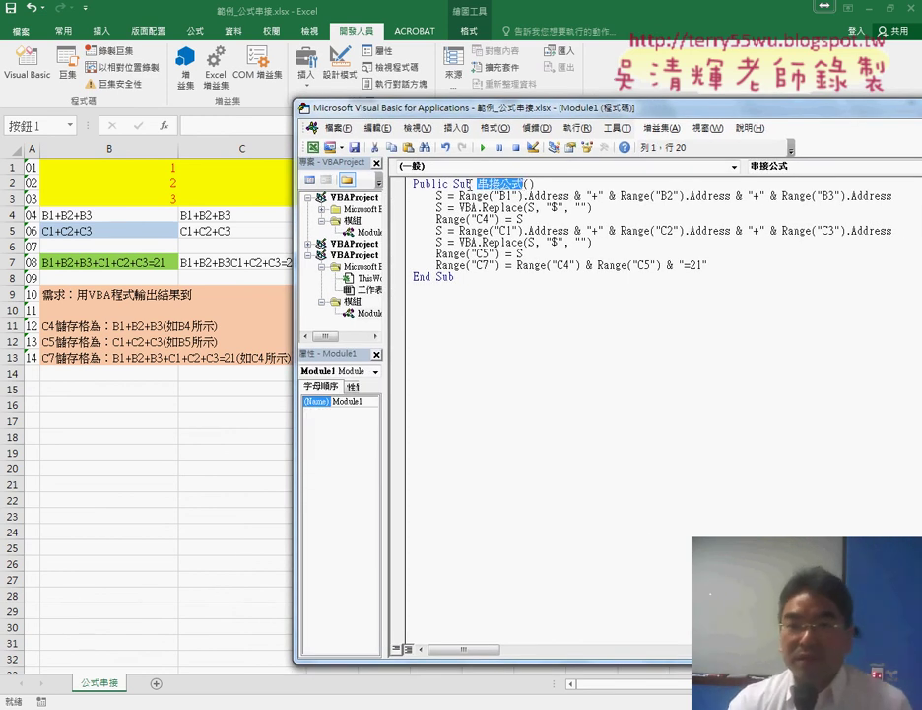
left_click_drag(490, 111, 417, 109)
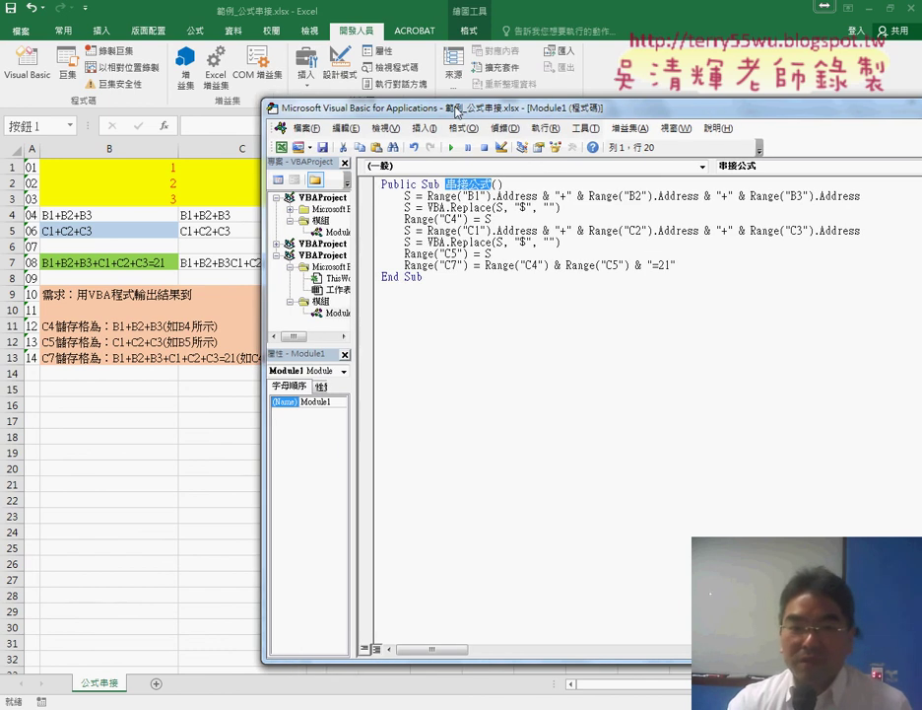
left_click(368, 193)
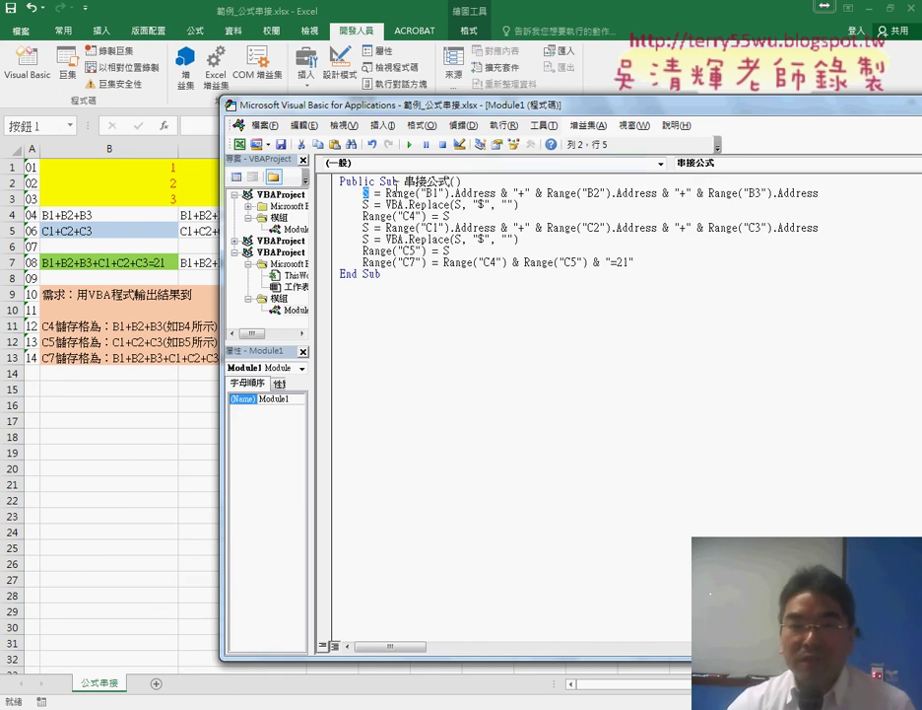
left_click_drag(385, 193, 485, 193)
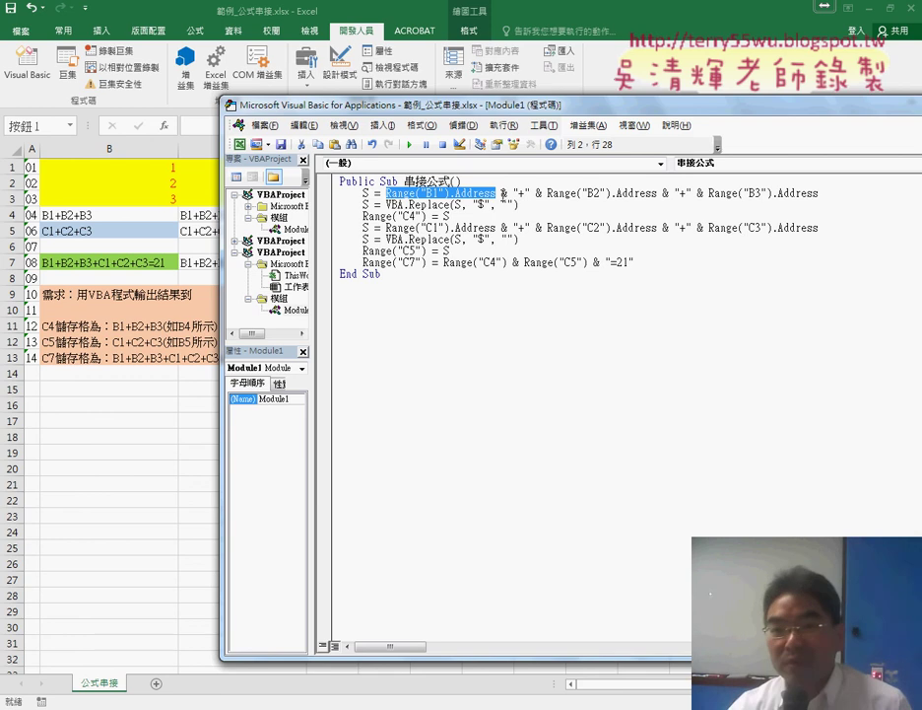
double_click(516, 193)
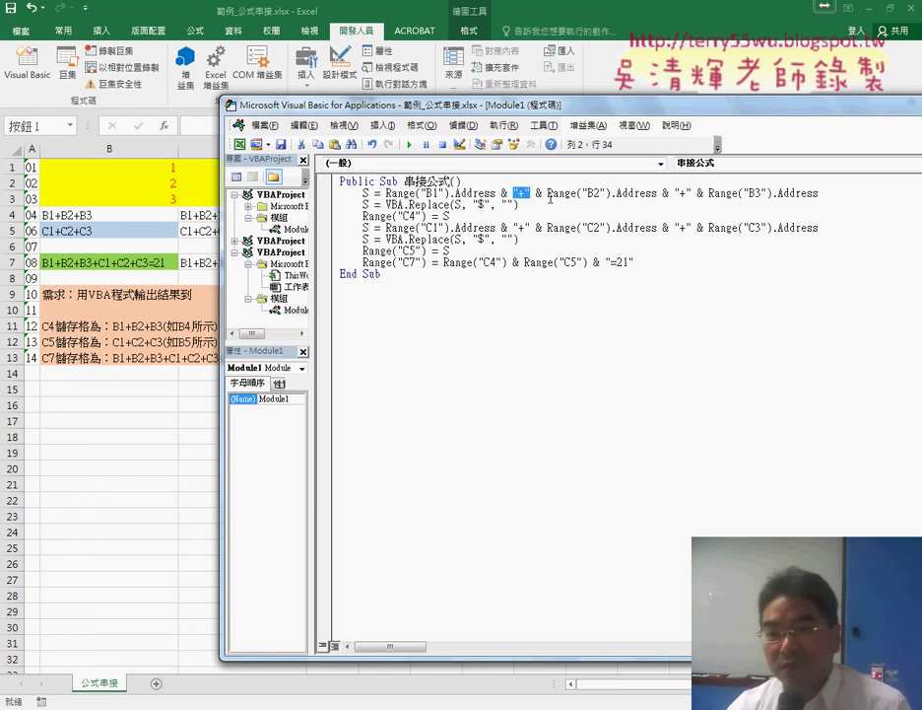
left_click(582, 193)
left_click(746, 193)
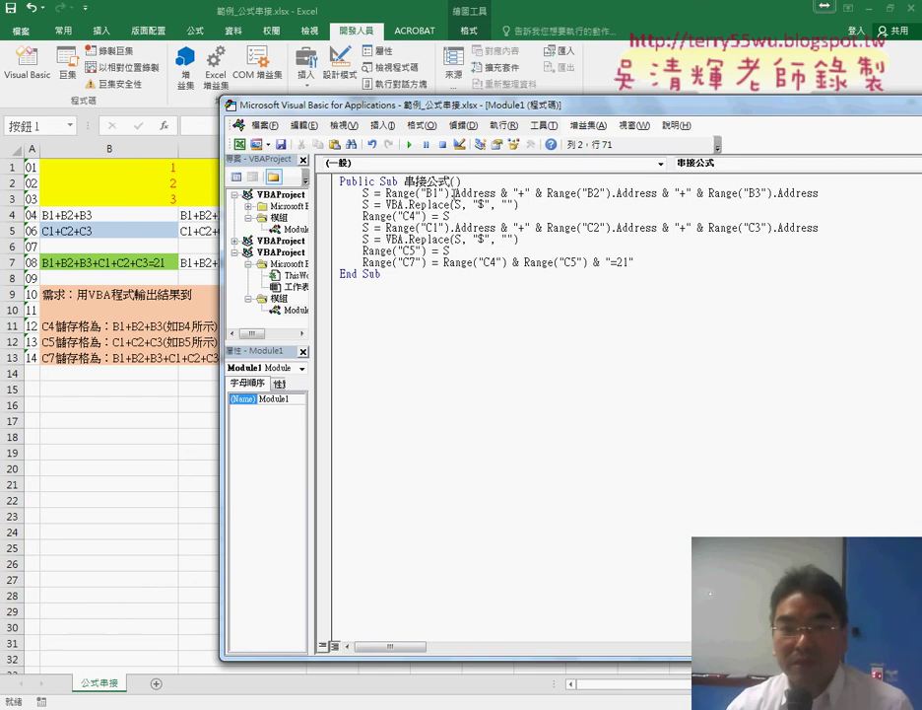
Step: Highlight VBA.Replace and its S and empty-string arguments on line 3
double_click(390, 204)
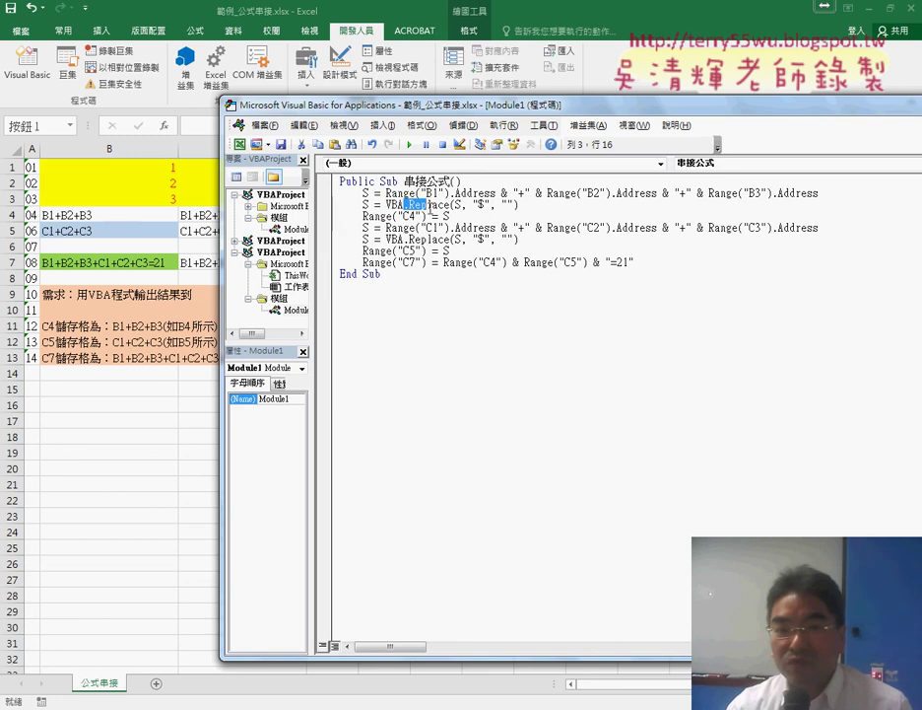
double_click(442, 205)
double_click(455, 205)
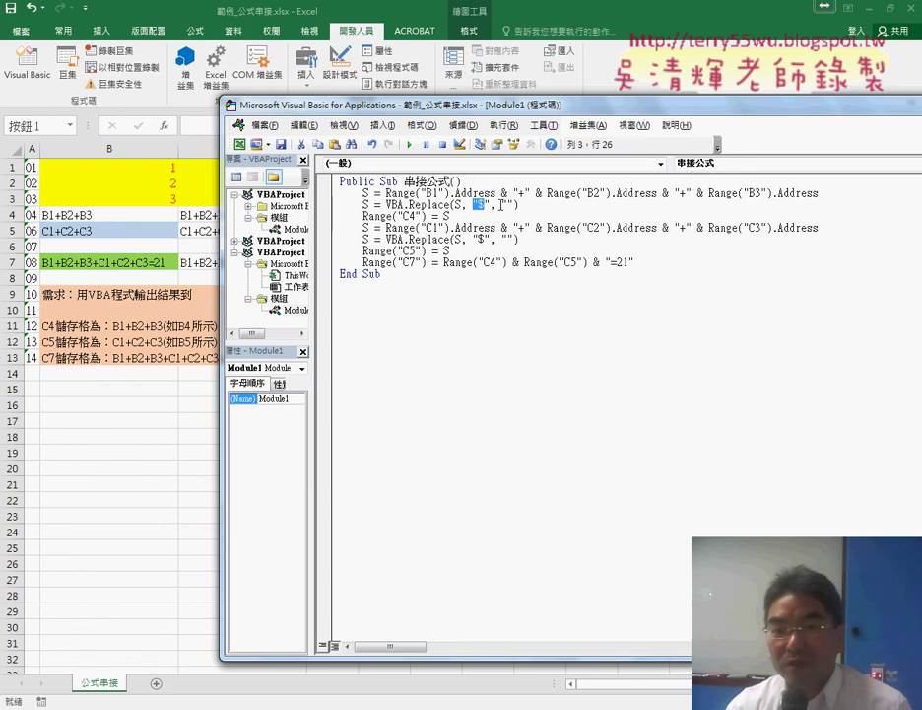
double_click(506, 205)
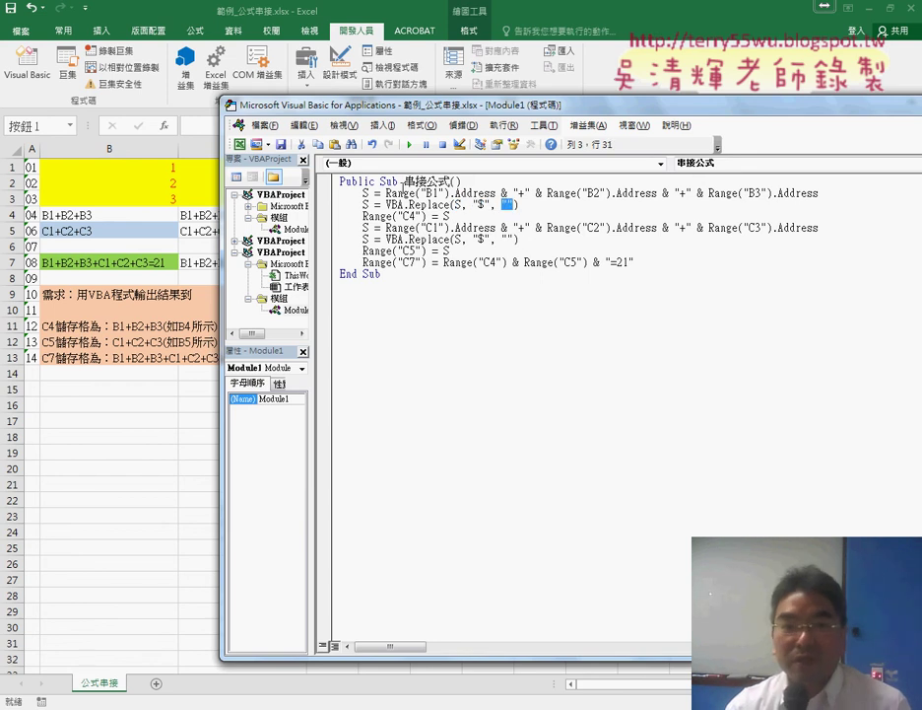
Step: Highlight the code lines producing C4, C5 and the C7 join, then reselect the worksheet results
left_click_drag(295, 105, 353, 113)
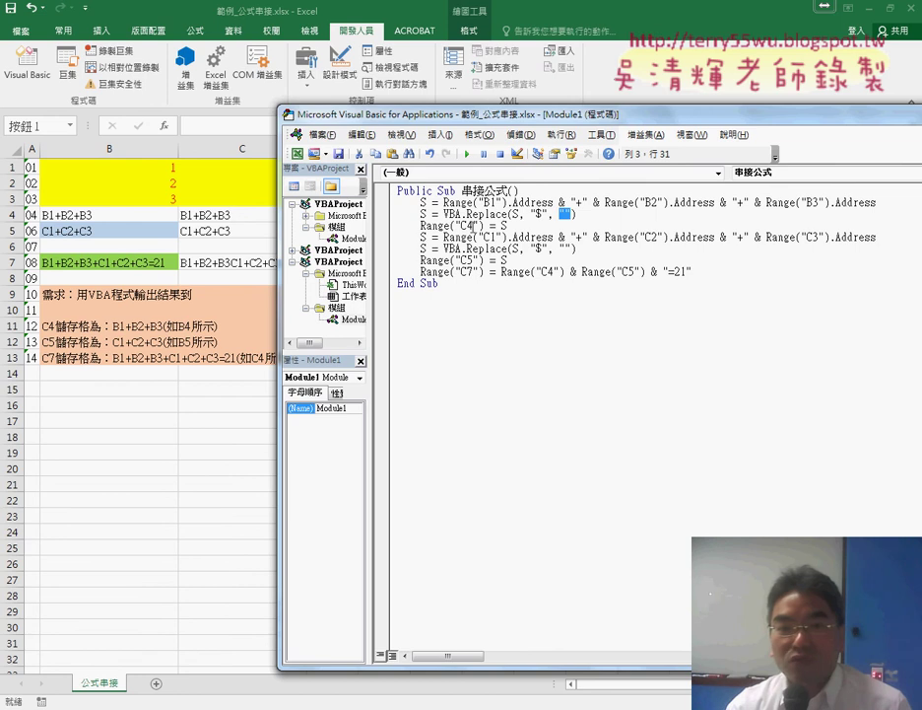
left_click_drag(509, 226, 420, 226)
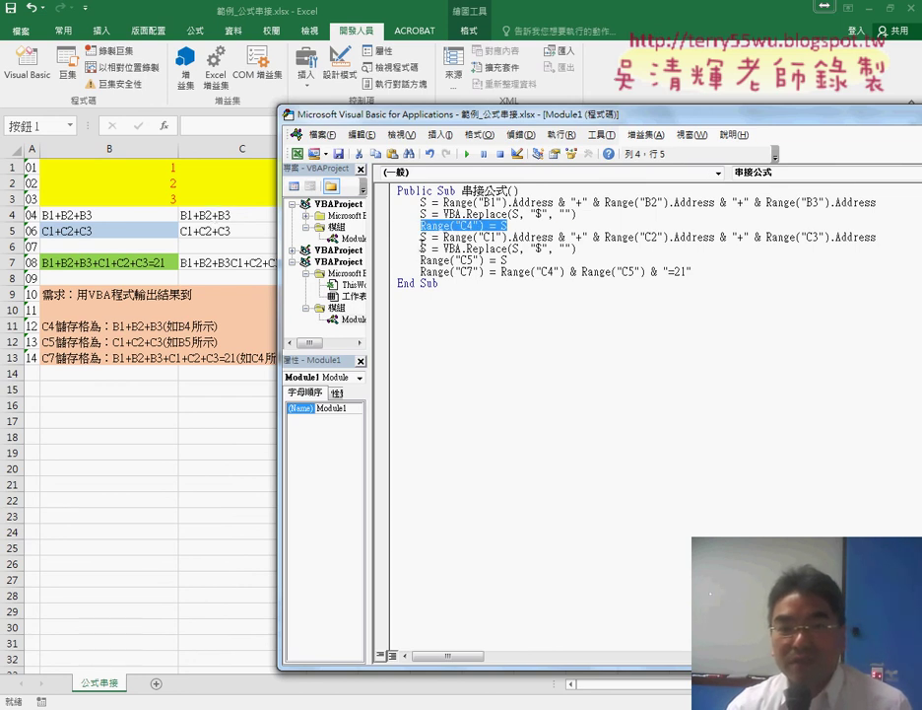
left_click_drag(508, 260, 387, 238)
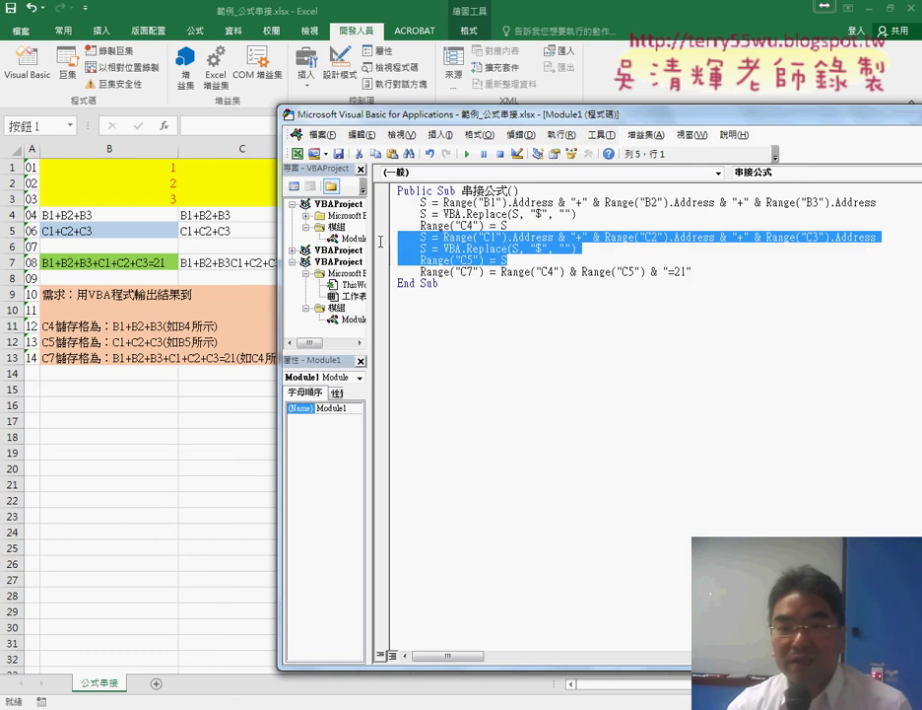
left_click_drag(508, 226, 397, 202)
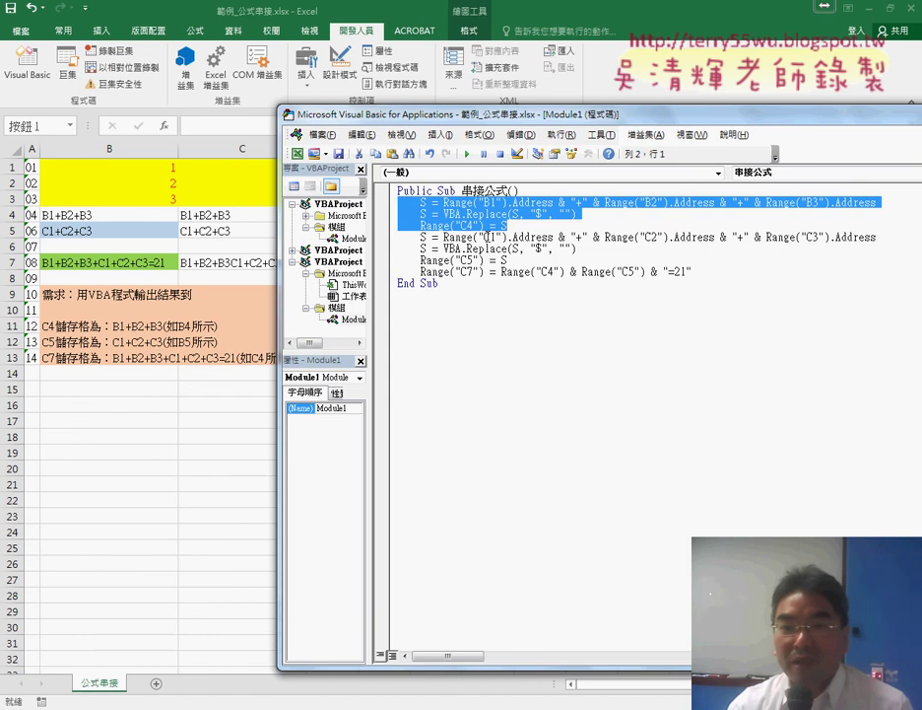
left_click_drag(465, 261, 474, 261)
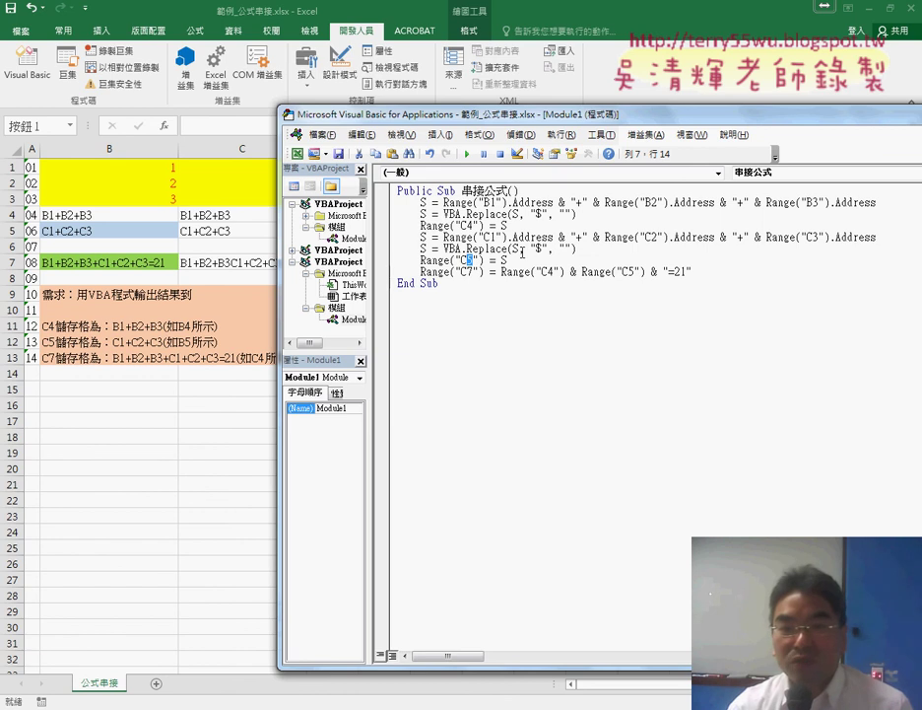
left_click_drag(501, 272, 689, 272)
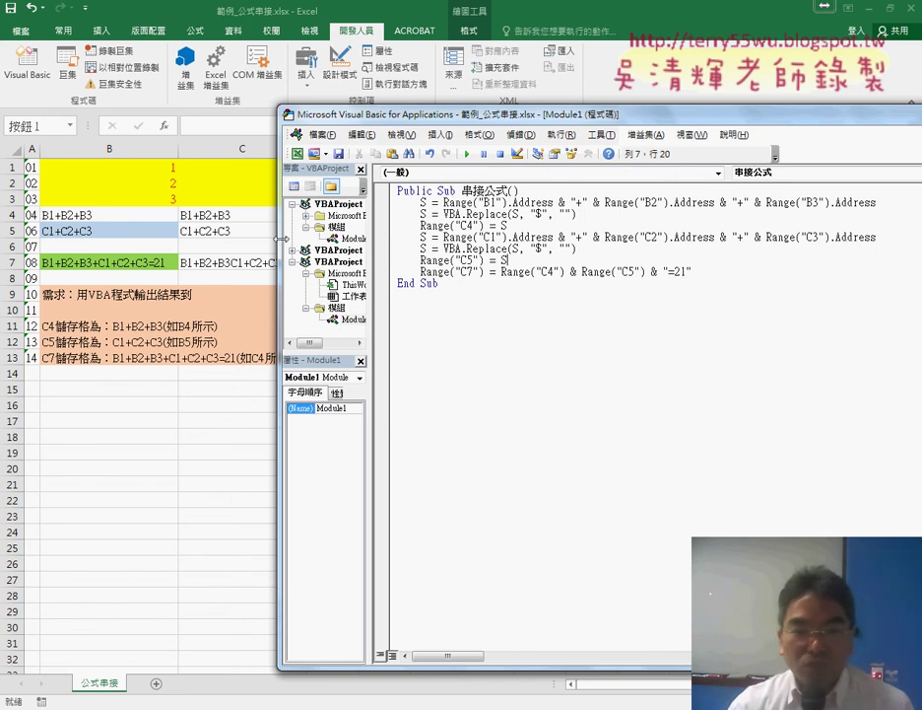
left_click_drag(248, 215, 257, 258)
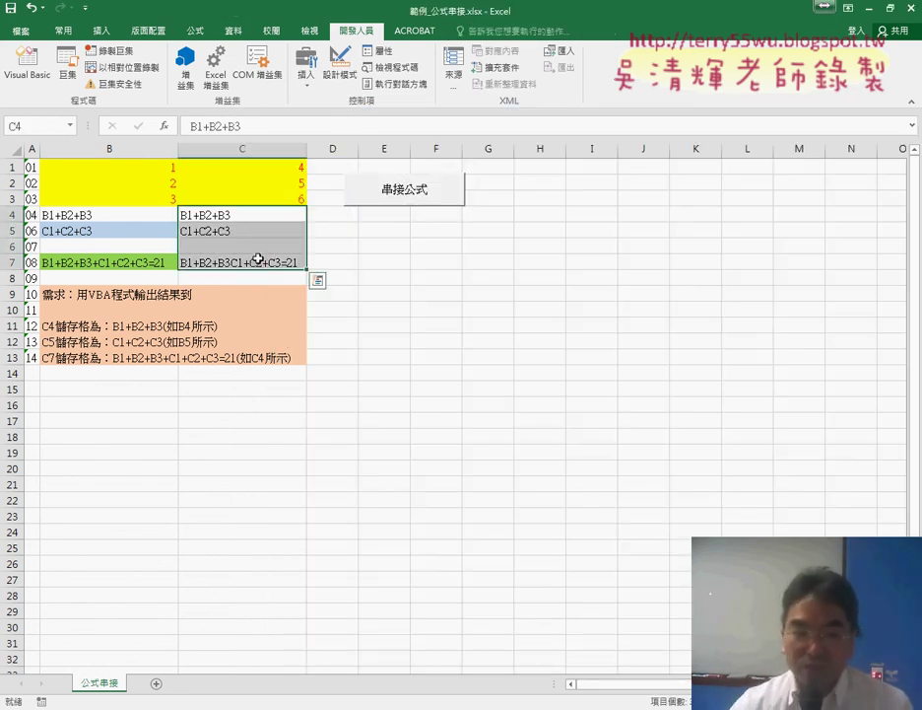
Step: Clear C4:C7 and start stepping through the 串接公式 macro with F8 in the VBA editor
key("Delete")
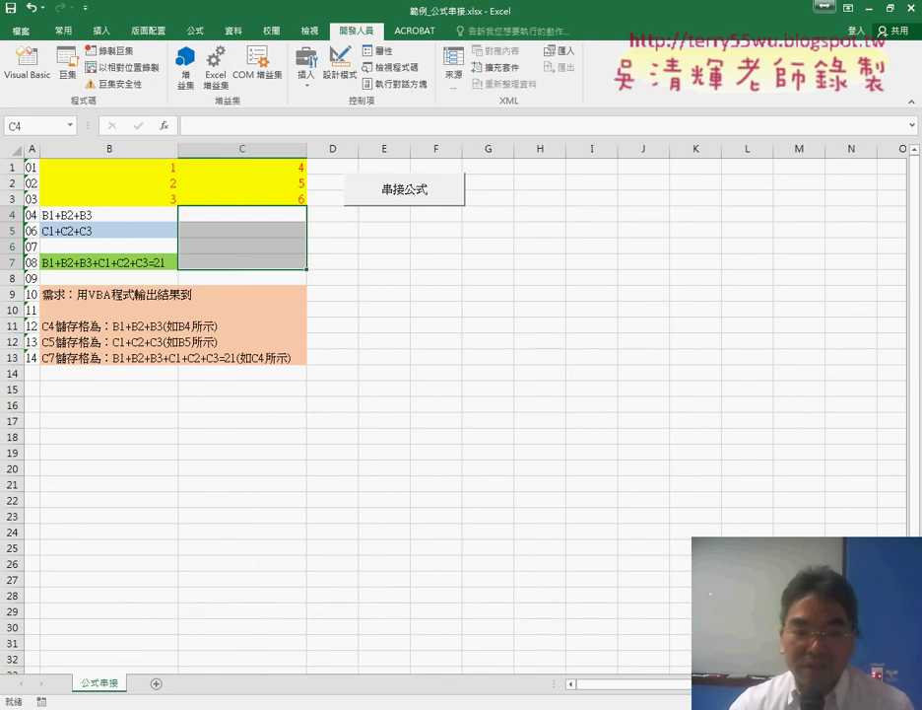
mouse_move(324, 678)
left_click(562, 621)
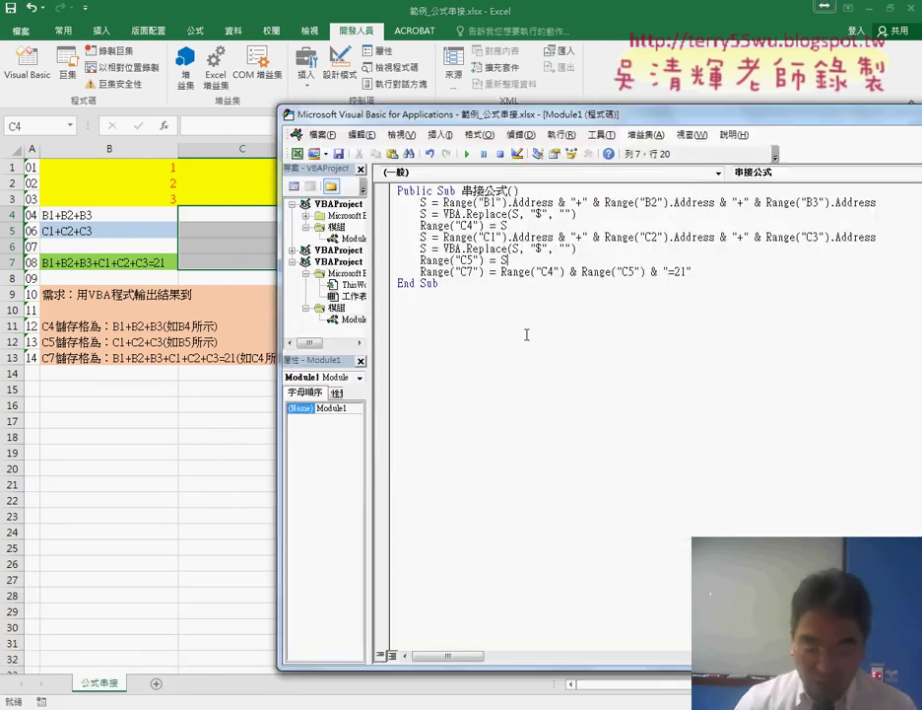
key("F8")
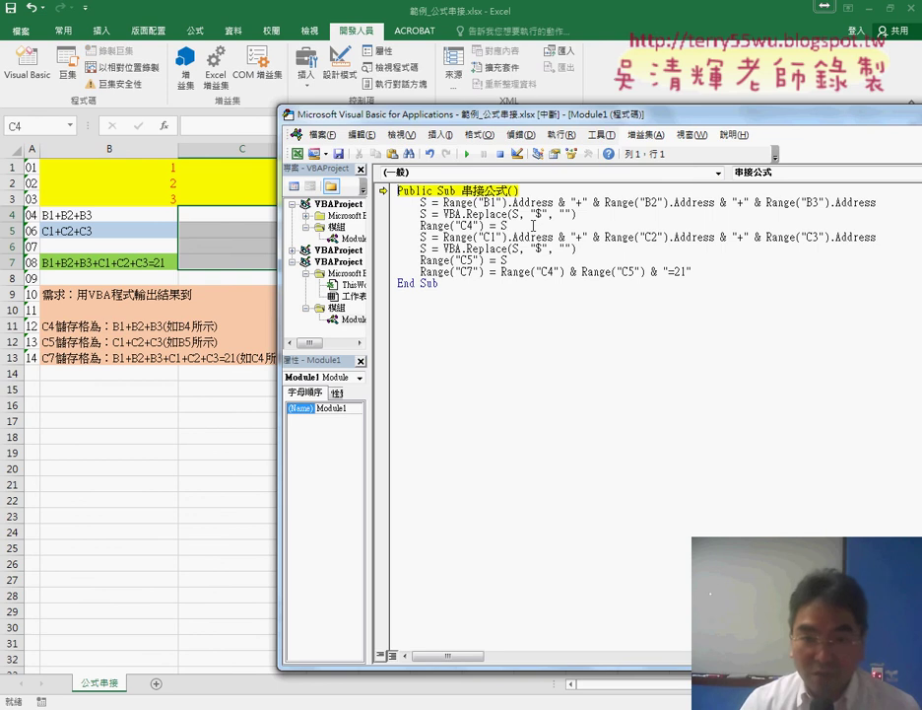
key("F8")
key("F8")
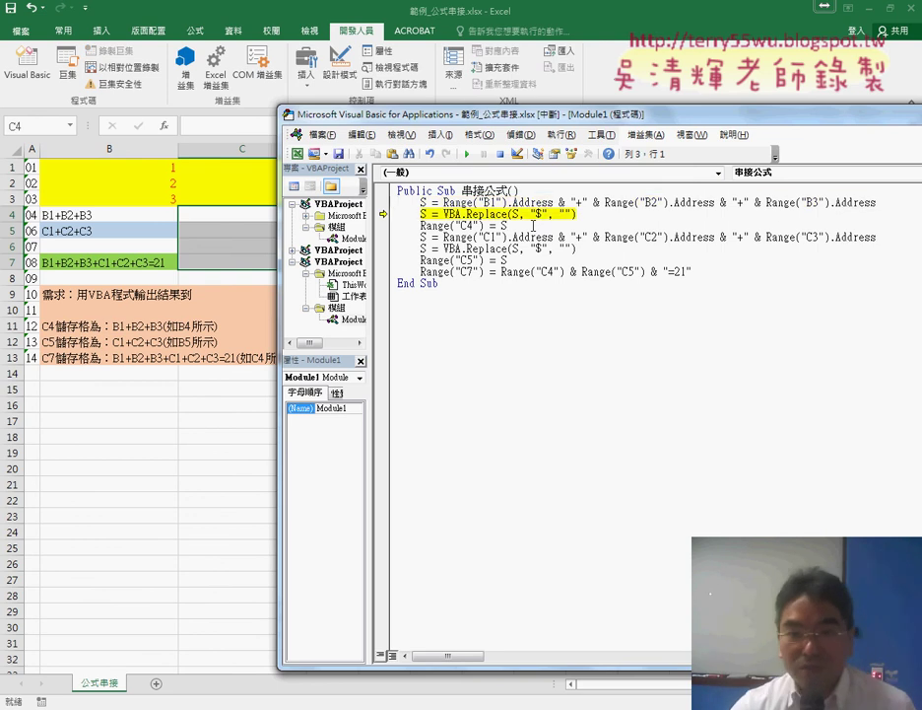
Step: Inspect the code's values, then step until paused before Range("C4") = S
mouse_move(422, 203)
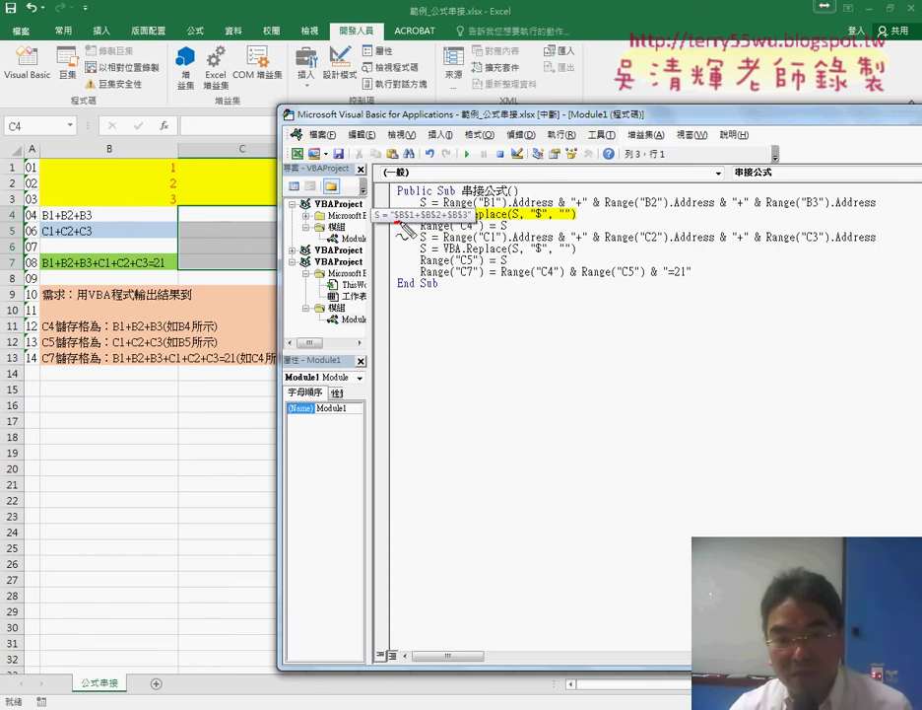
left_click_drag(392, 222, 479, 228)
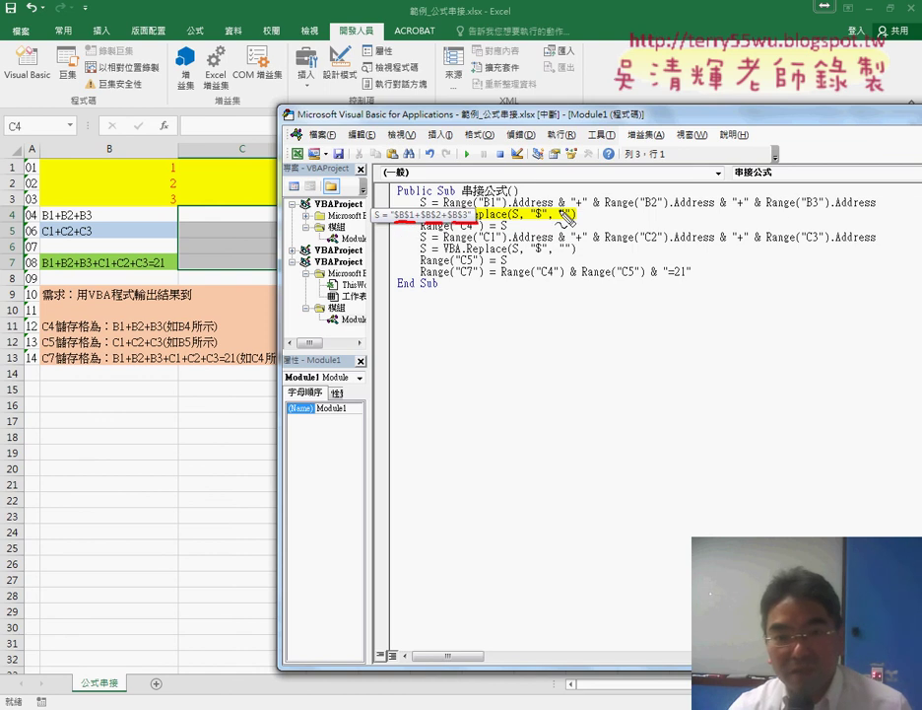
left_click_drag(378, 203, 380, 220)
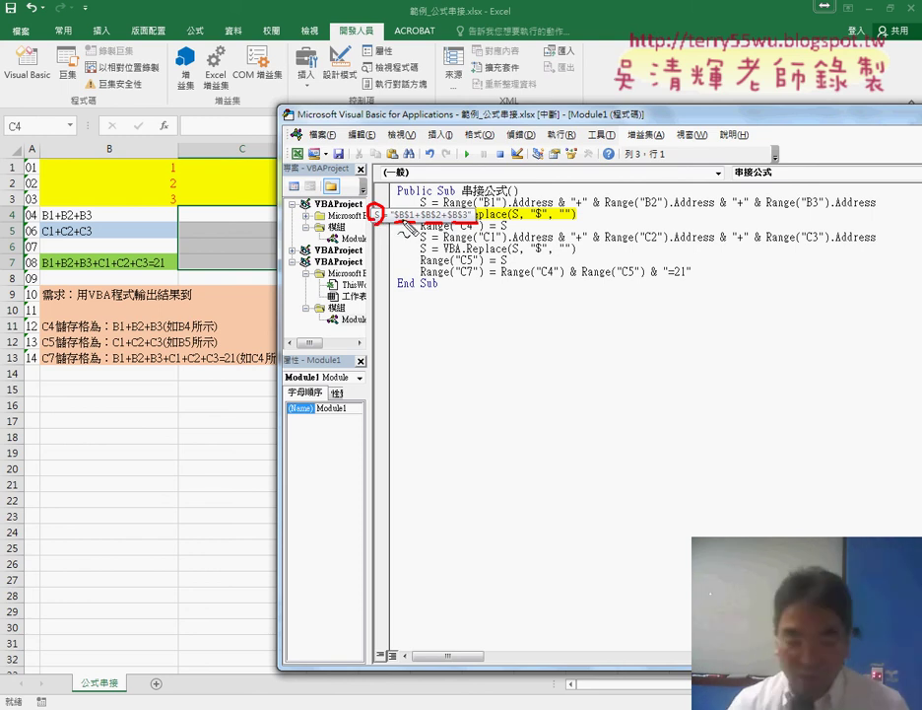
key("Escape")
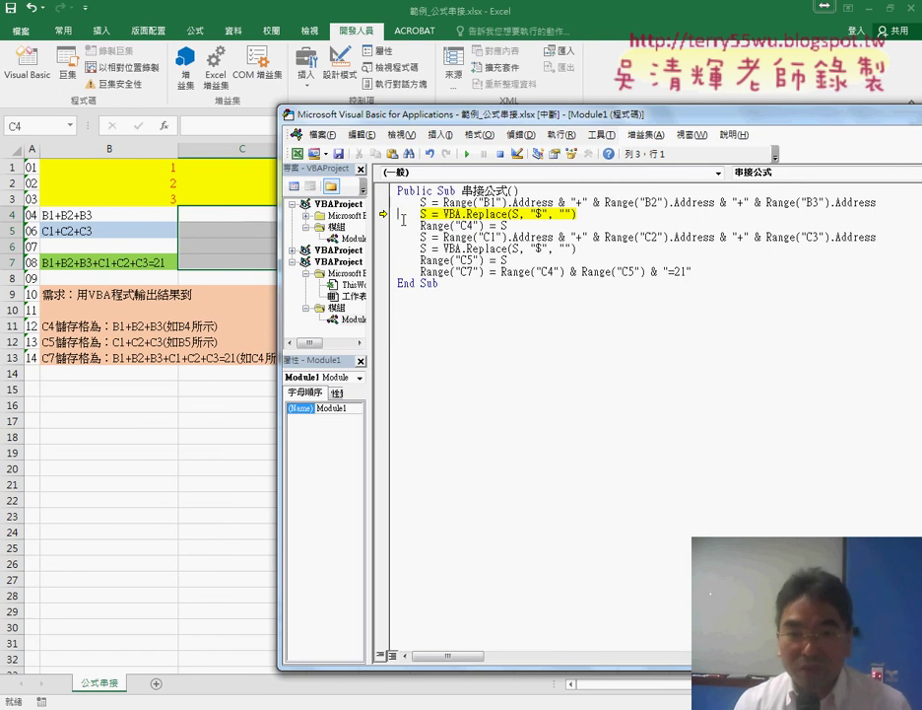
key("F8")
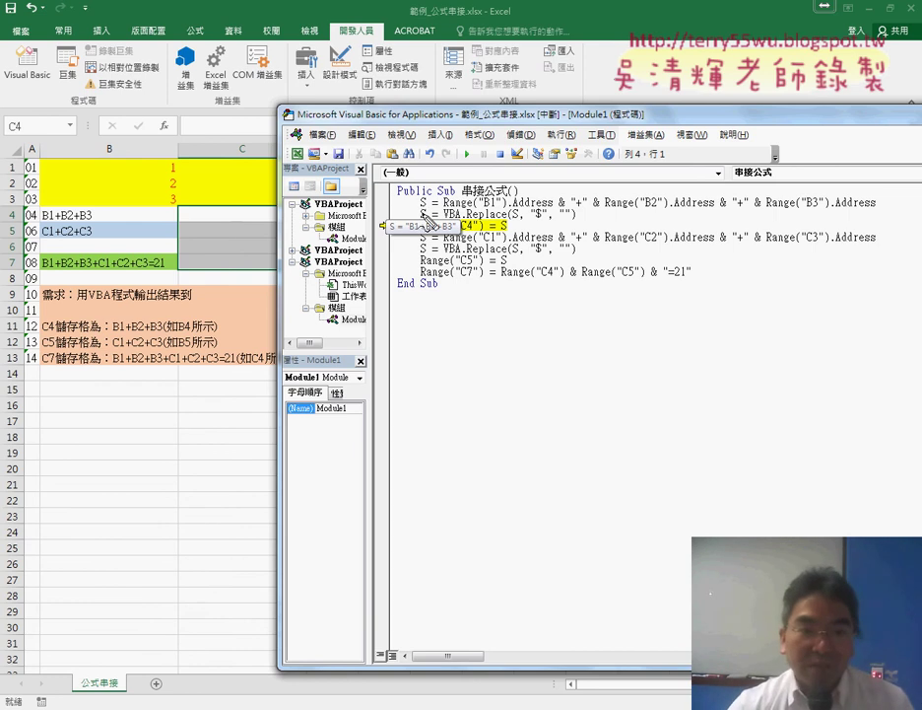
left_click_drag(211, 224, 248, 219)
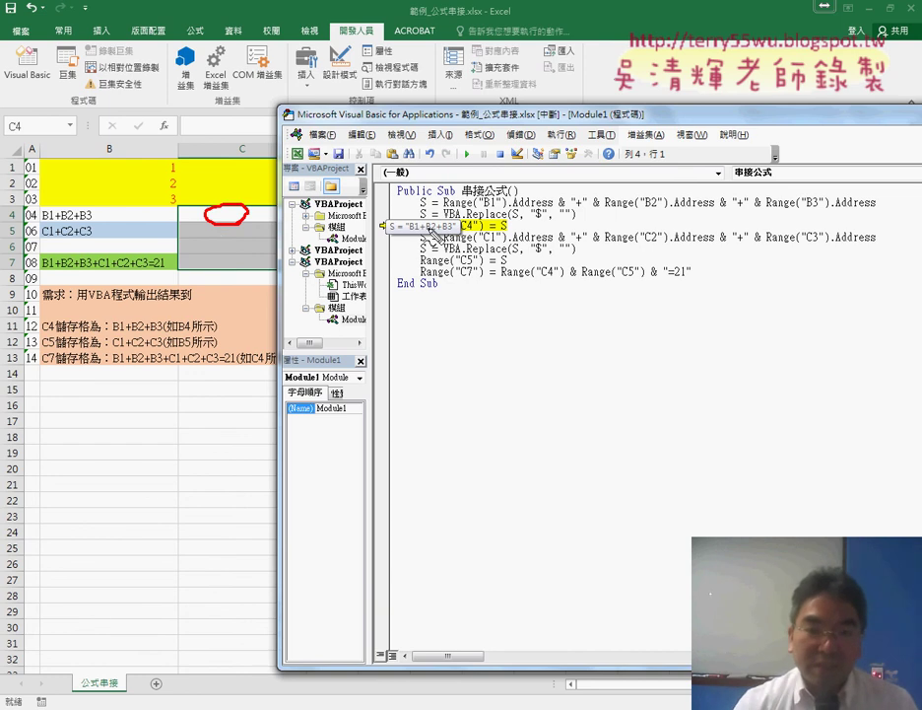
key("Escape")
Step: Step through the remaining lines to End Sub, filling C4, C5 and C7, then uncover column C
left_click(500, 227)
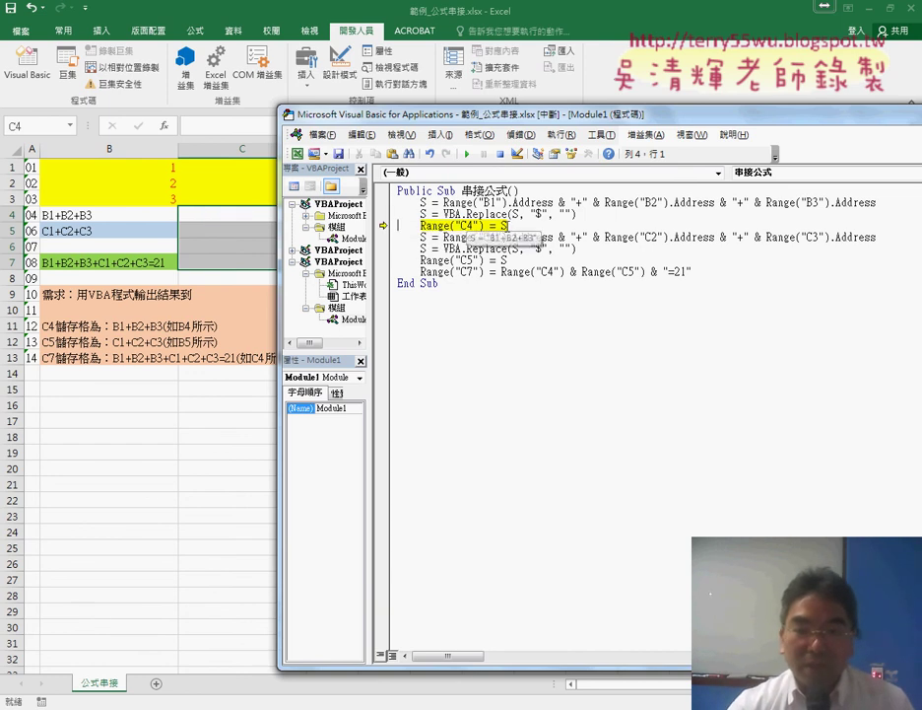
left_click(466, 226)
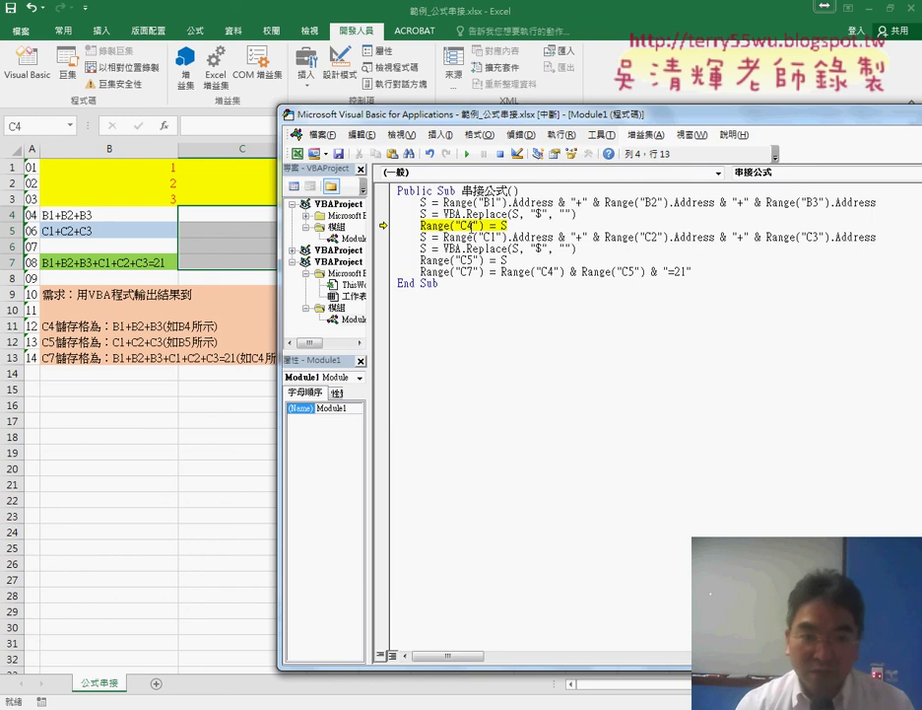
key("F8")
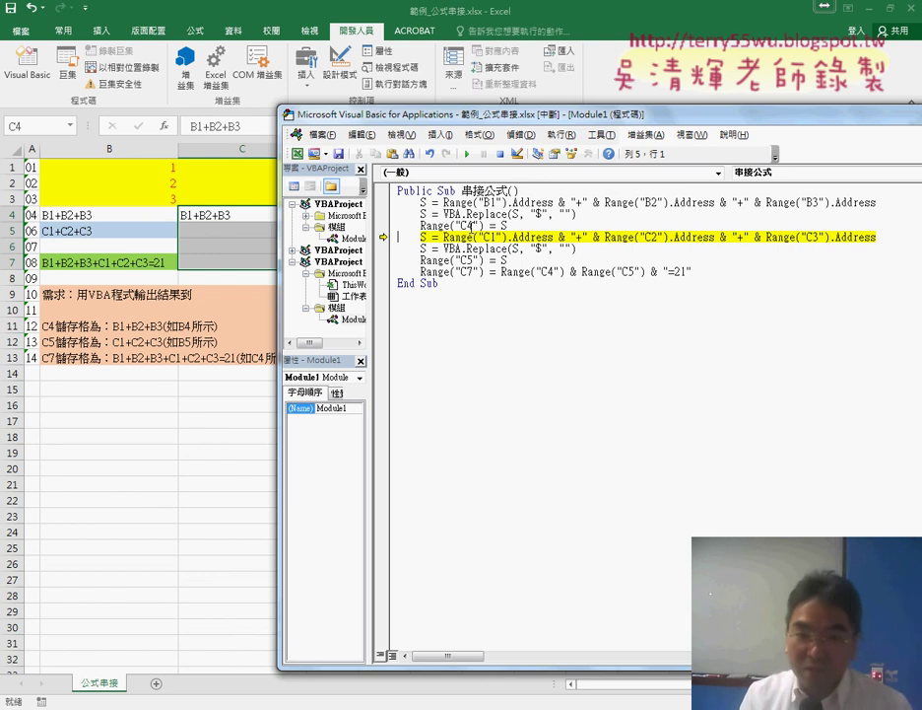
key("F8")
key("F8")
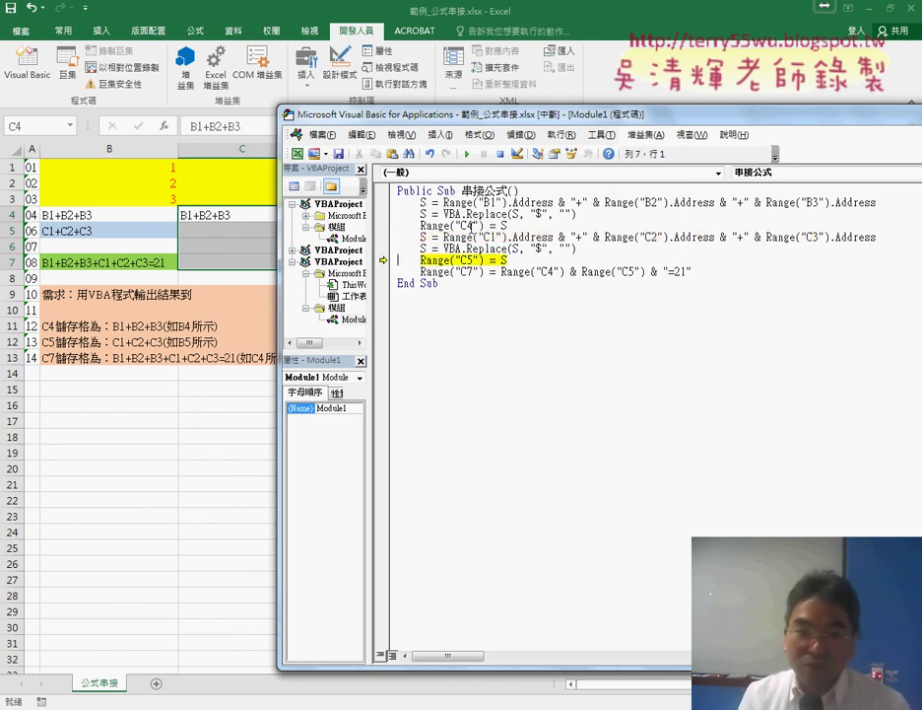
key("F8")
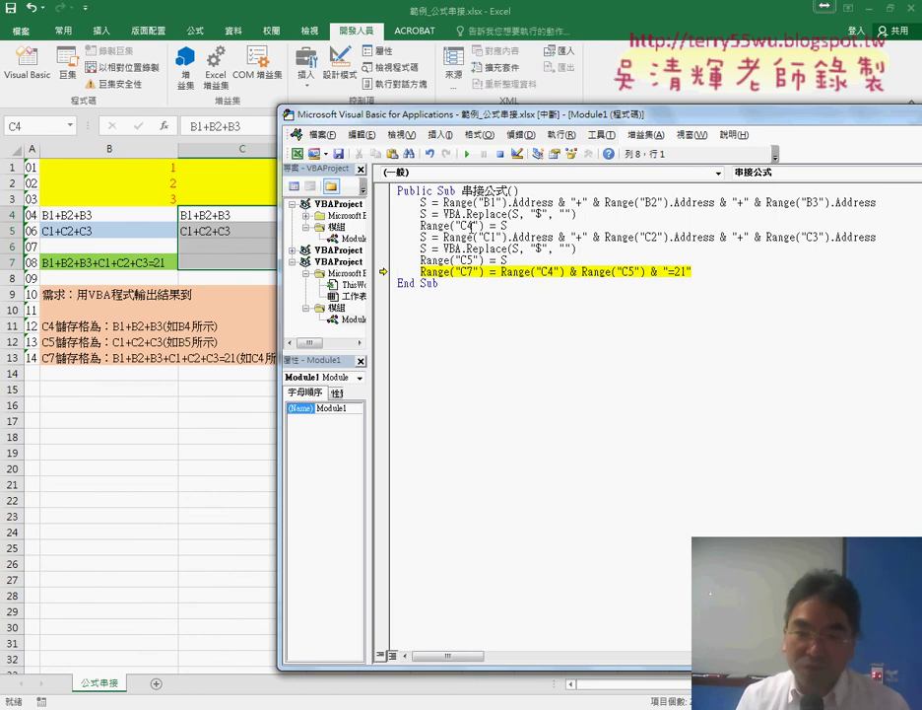
key("F8")
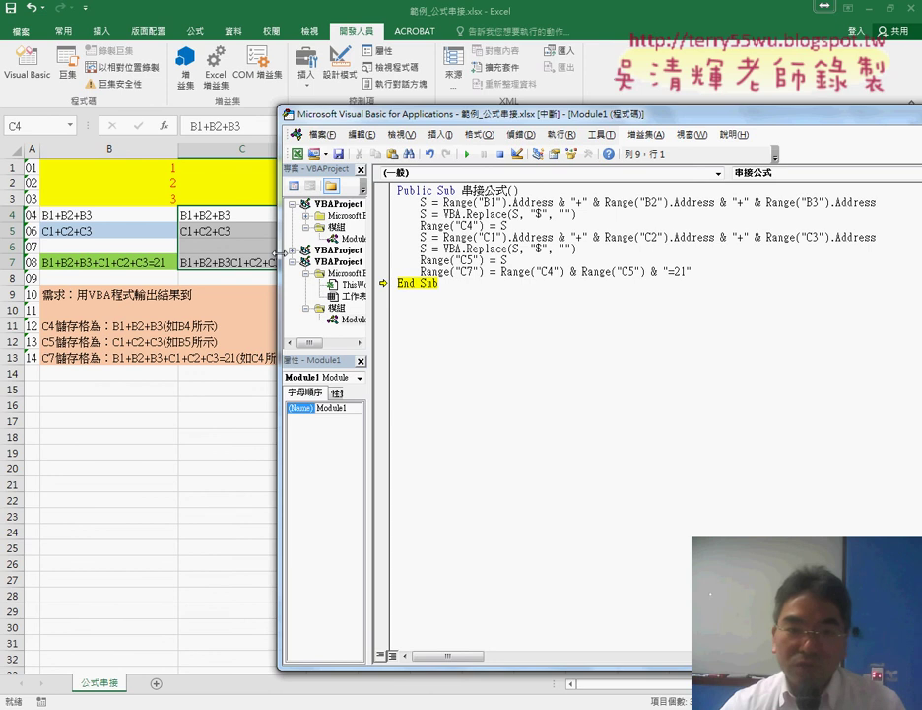
left_click_drag(281, 253, 336, 253)
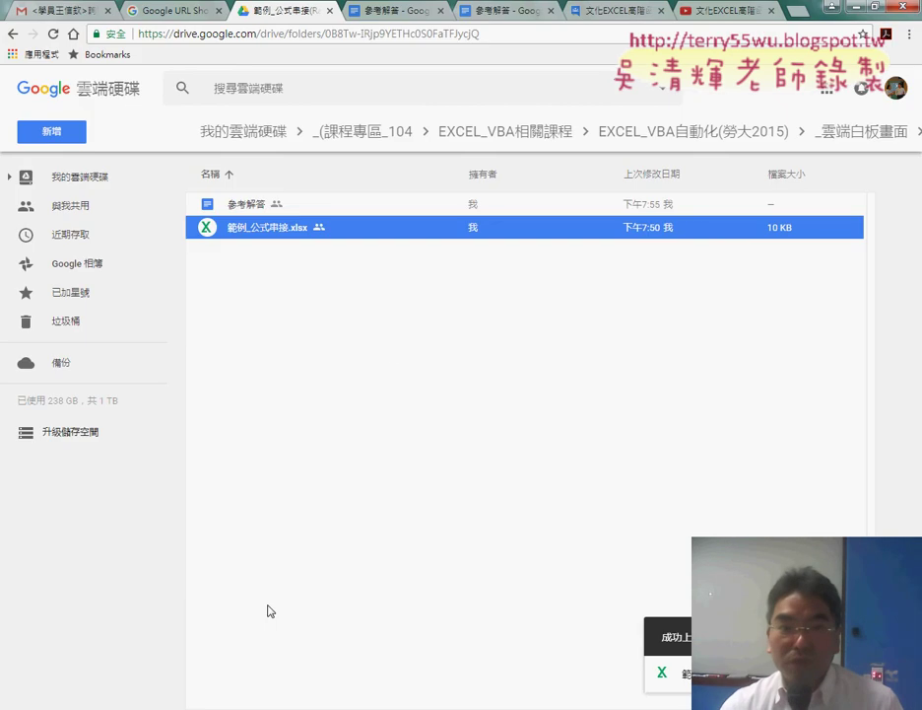
Step: Open the 參考解答 document and select its VBA code from Public Sub to End Sub
left_click(247, 209)
double_click(255, 209)
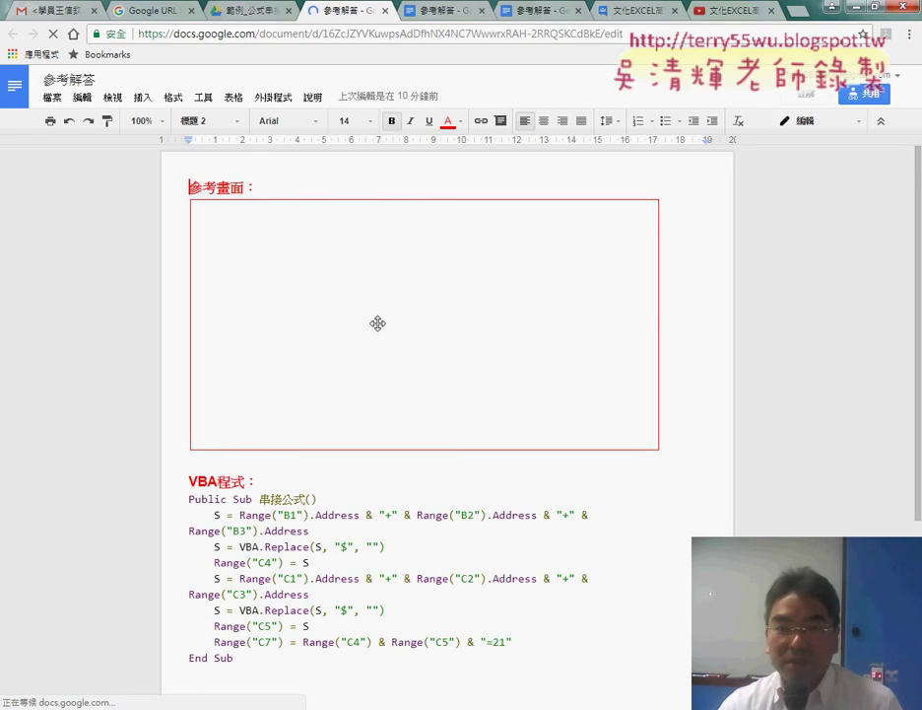
scroll(437, 347, "down", 3)
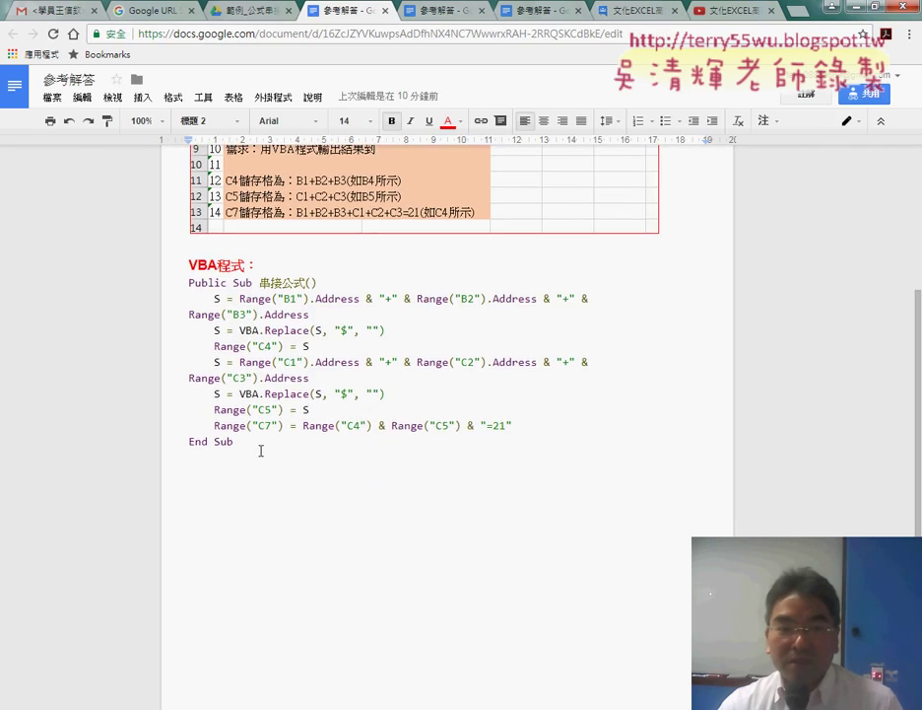
left_click_drag(247, 443, 187, 267)
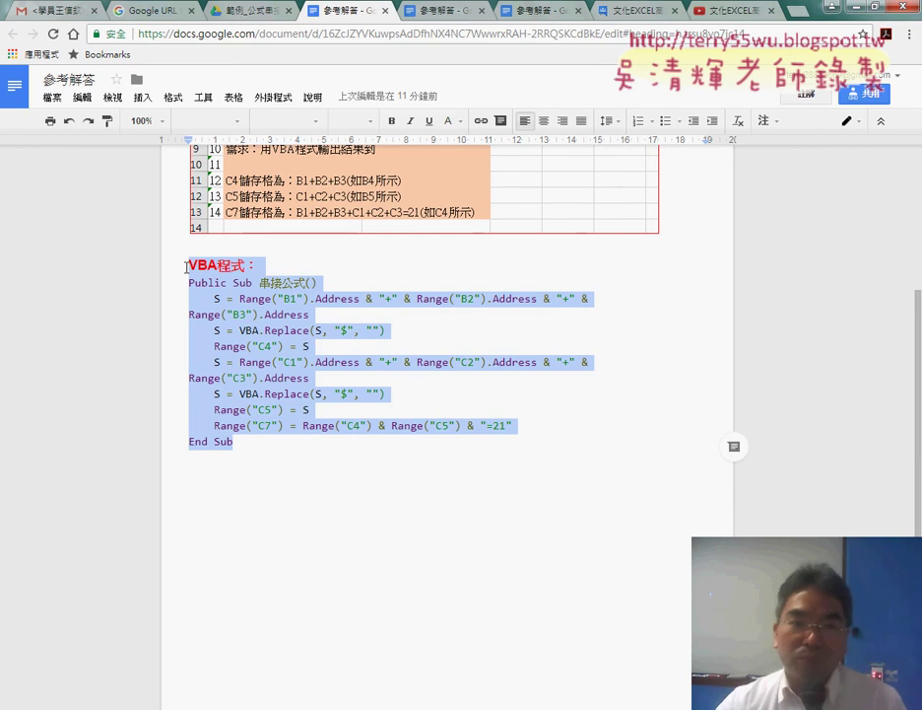
Step: Return to Drive, go up two folder levels into 01_入門, and select the 範例_公式串接(Range的Address屬性) folder
left_click(248, 9)
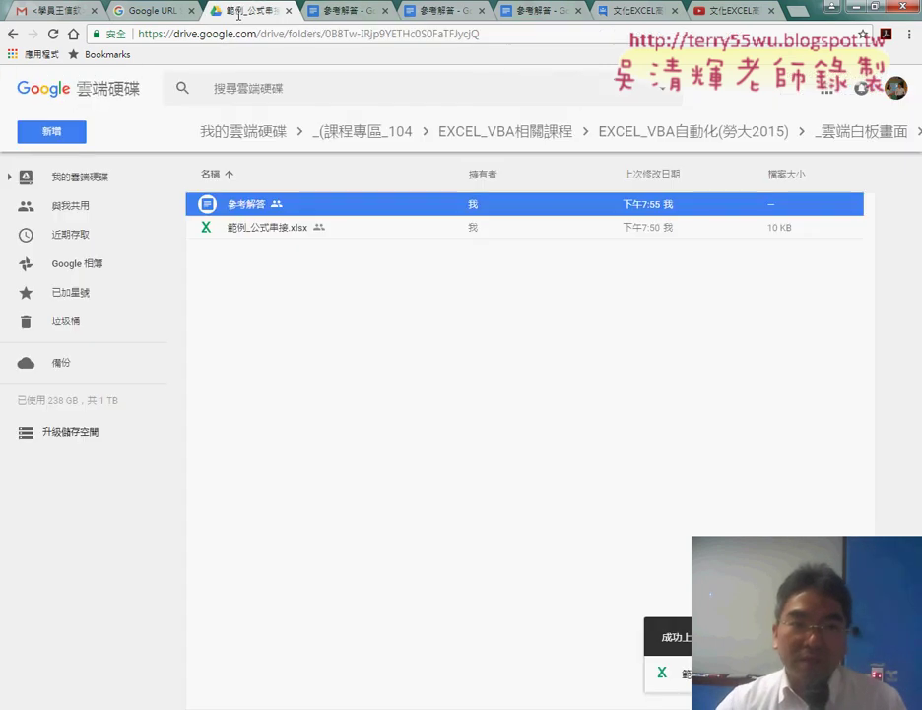
left_click(13, 33)
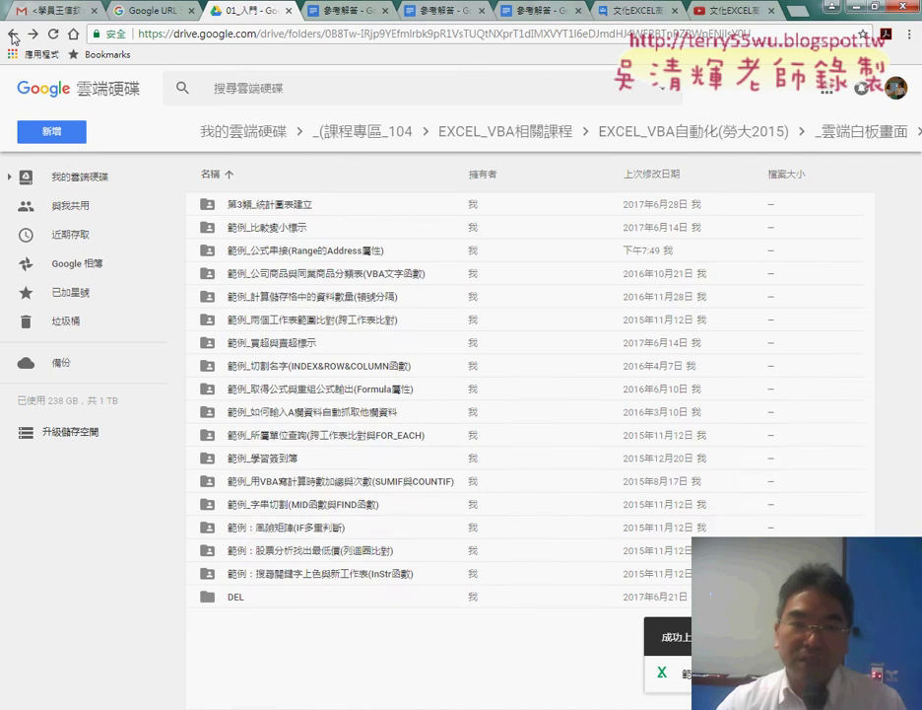
left_click(12, 34)
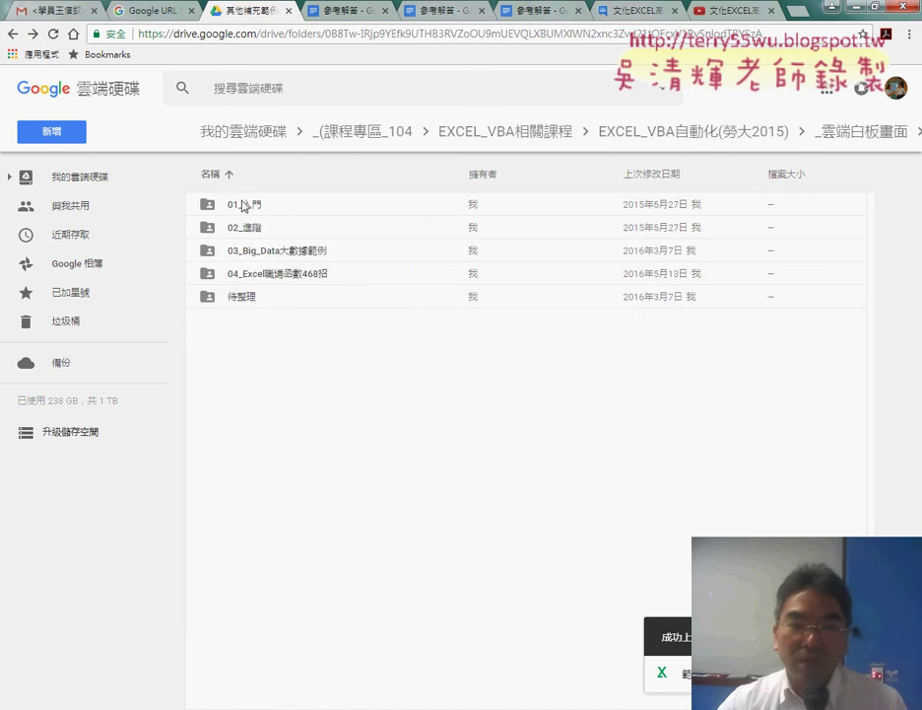
double_click(244, 204)
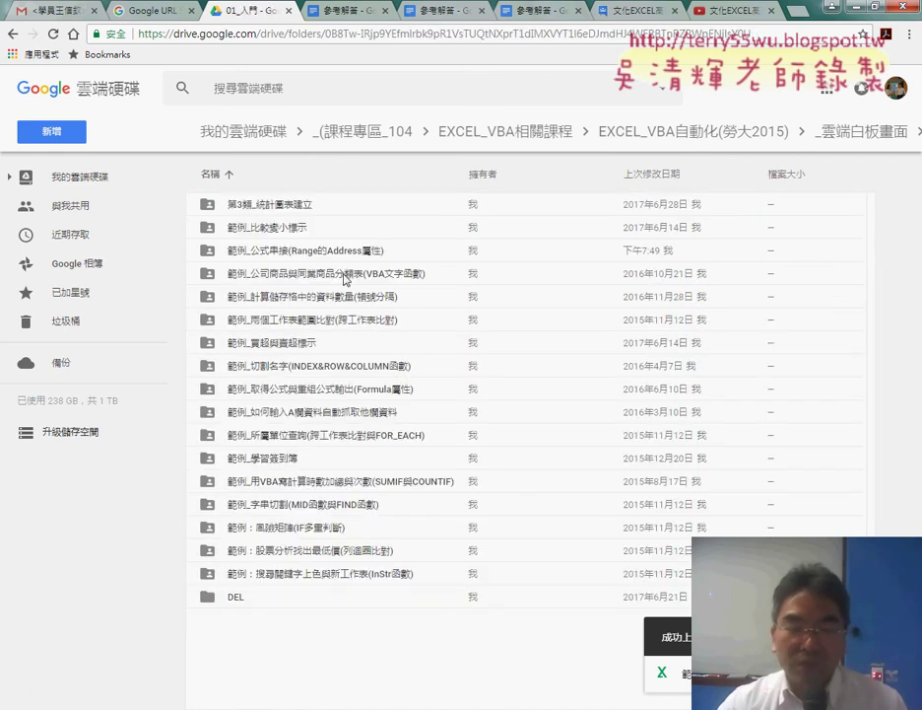
left_click(296, 256)
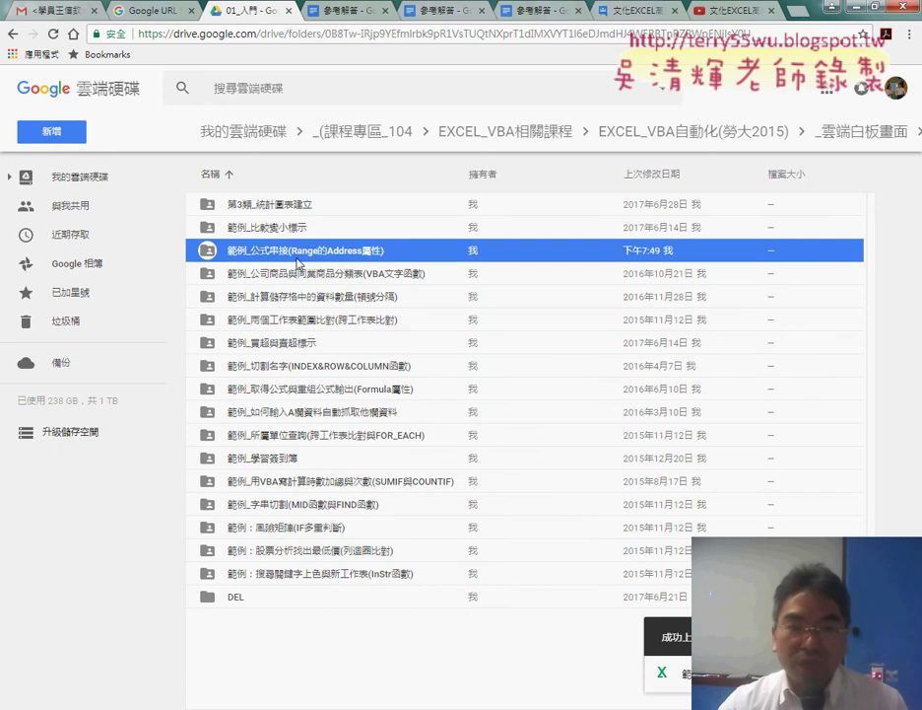